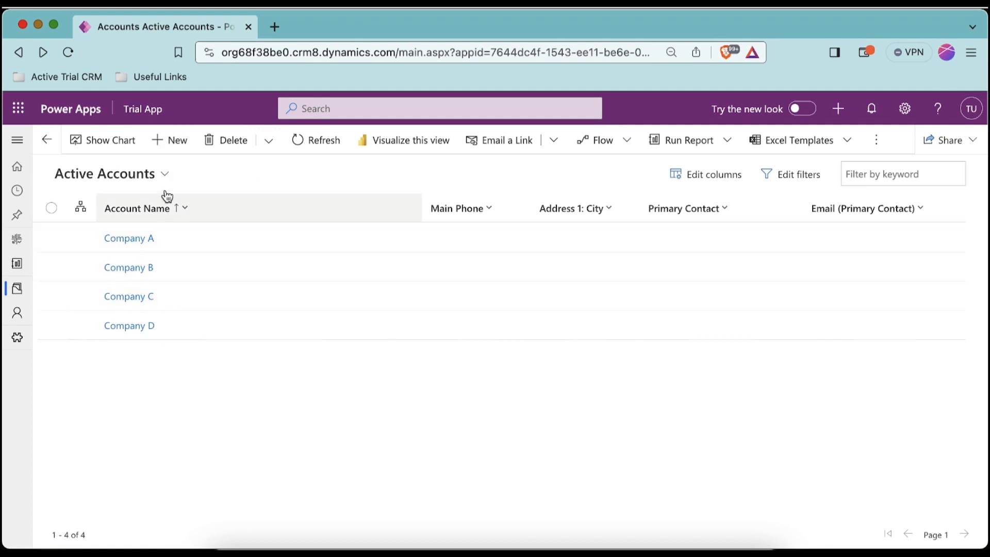
Open a new account form and copy its page URL into the blank TextEdit document
{"action": "left_click", "coordinate": [172, 142]}
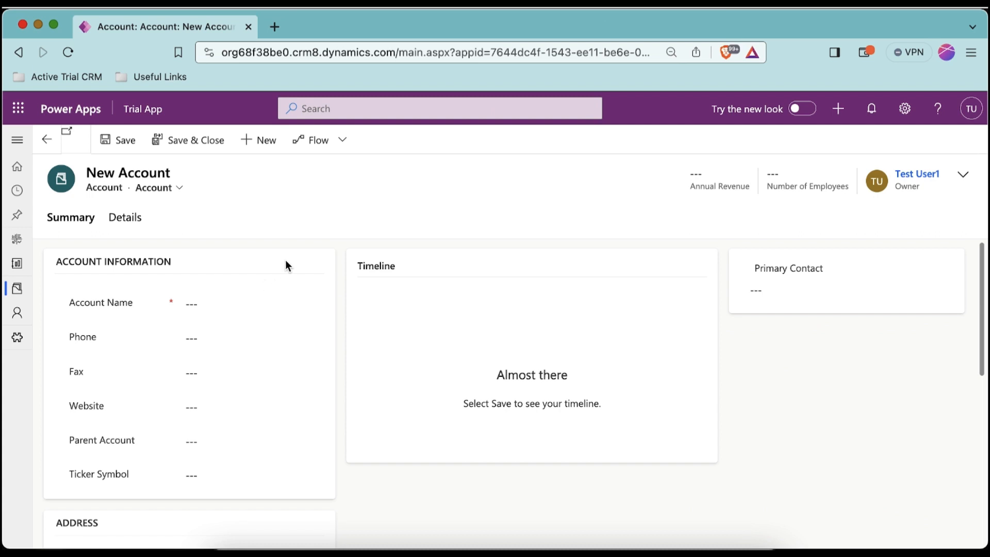
{"action": "left_click", "coordinate": [470, 49]}
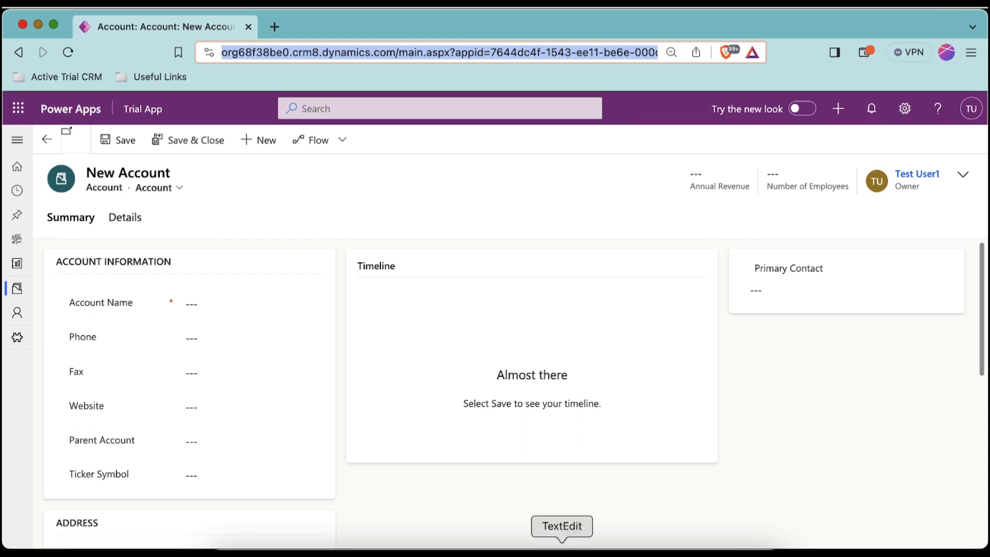
{"action": "left_click", "coordinate": [559, 542]}
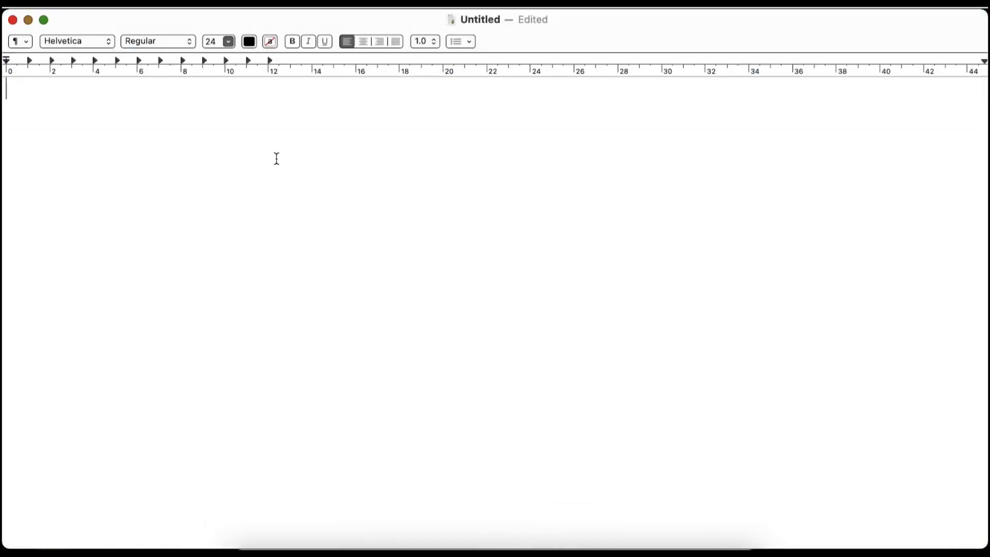
{"action": "type", "text": "https://org68f38be0.crm8.dynamics.com/main.aspx?appid=7644dc4f-1543-ee11-be6e-000d3a0aa7bd&forceUCI=1&pagetype=entityrecord&etn=account"}
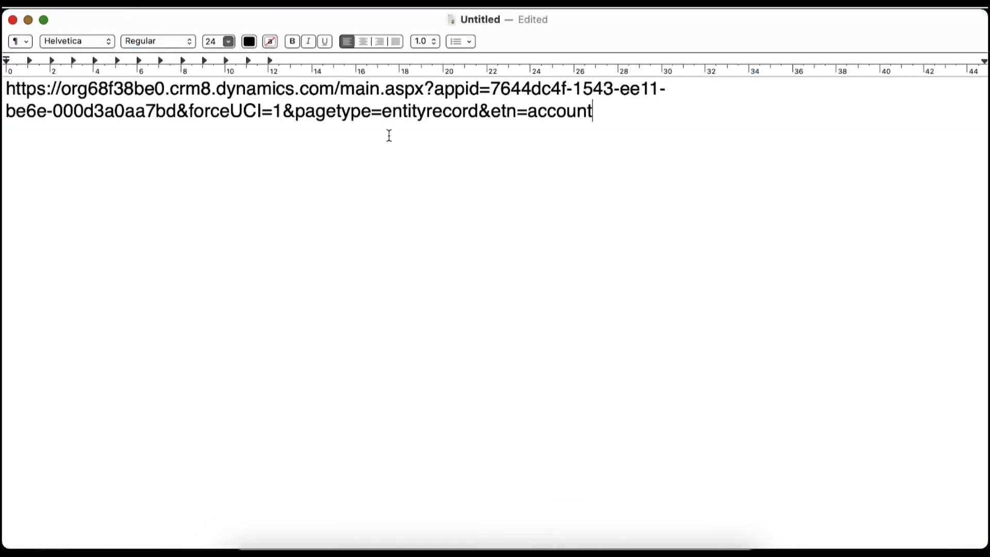
Append "&extraqs=name=Account ABC" to the end of the account form URL
{"action": "left_click_drag", "start_coordinate": [50, 88], "coordinate": [335, 92]}
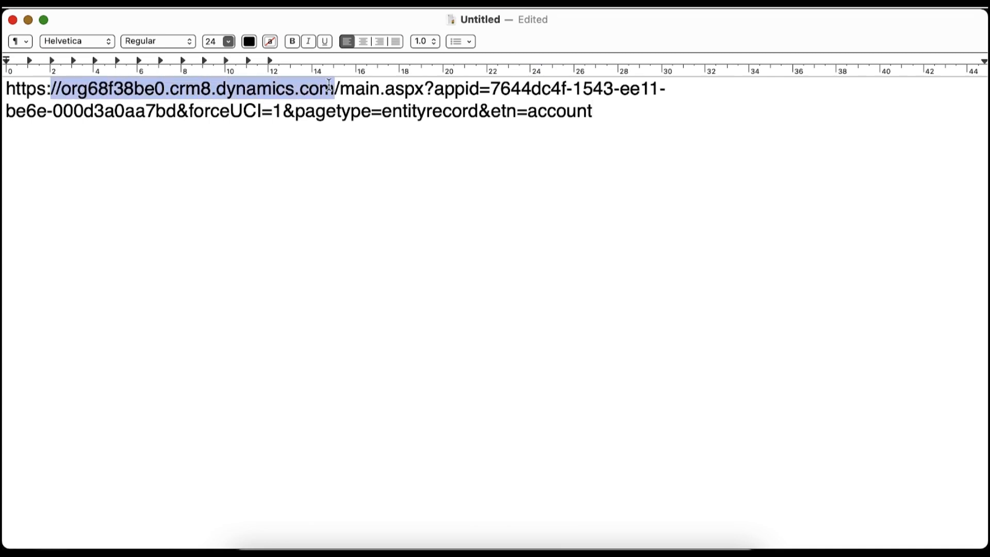
{"action": "left_click_drag", "start_coordinate": [500, 111], "coordinate": [593, 111]}
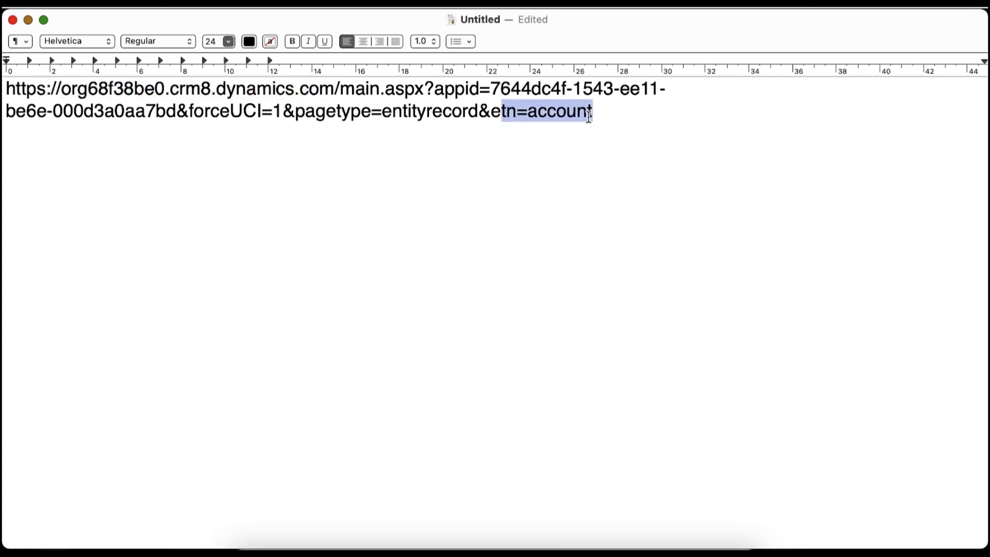
{"action": "left_click", "coordinate": [598, 115]}
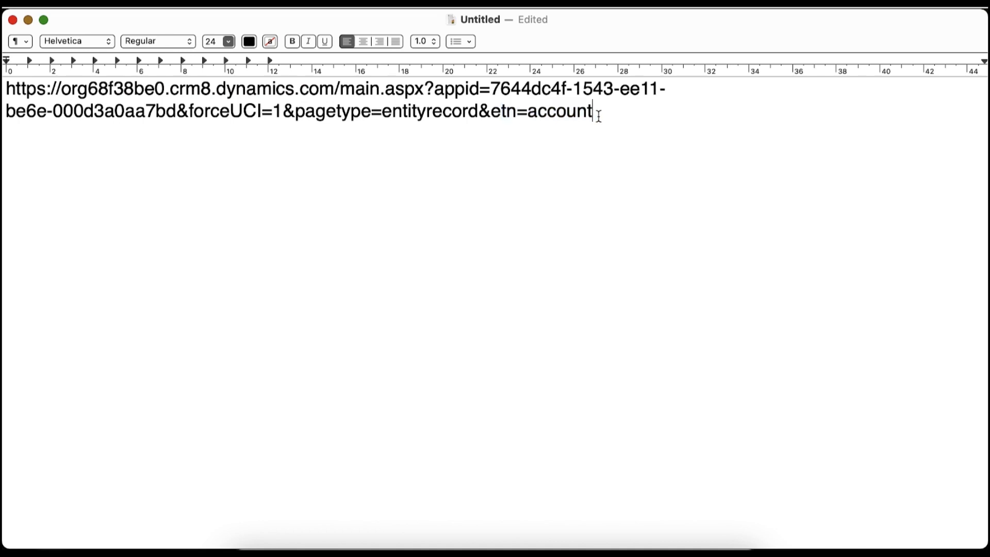
{"action": "type", "text": "&extraqs"}
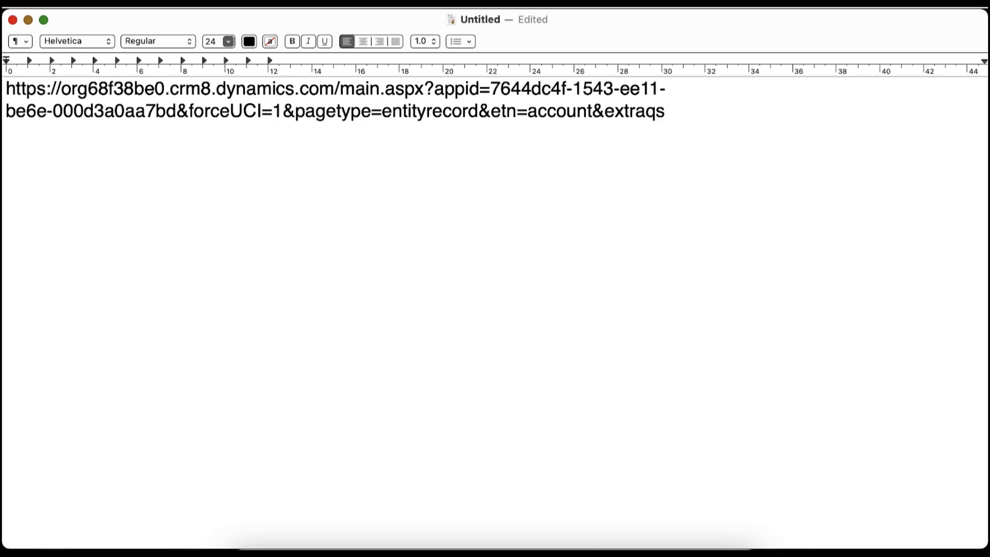
{"action": "type", "text": "=name"}
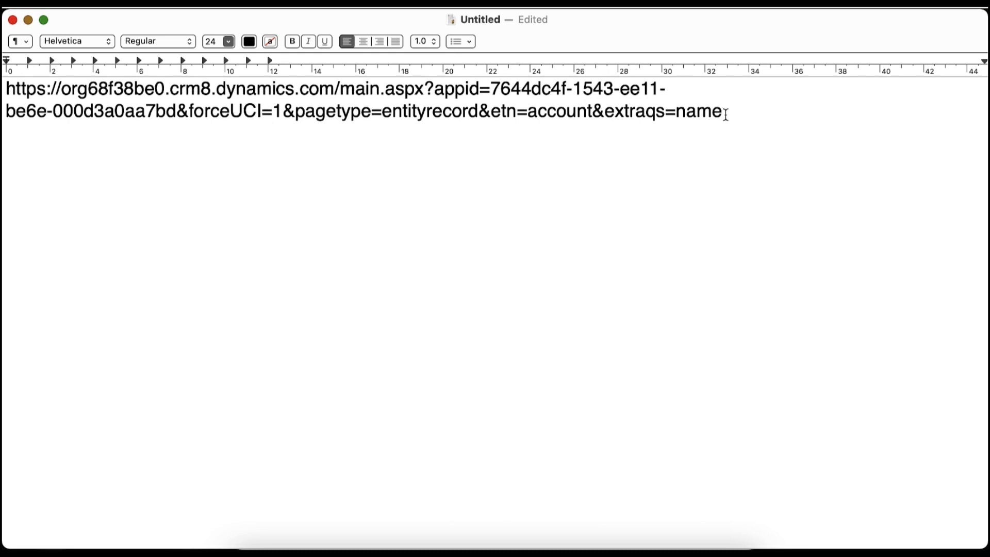
{"action": "type", "text": "=Account "}
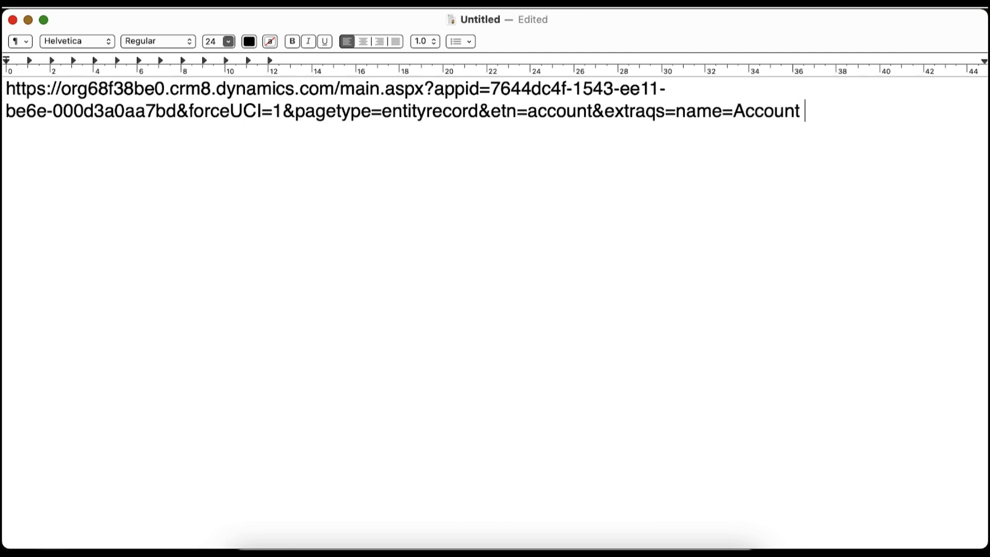
{"action": "type", "text": "ABC"}
Copy the "extraqs=name=Account ABC" portion of the URL
{"action": "left_click_drag", "start_coordinate": [849, 110], "coordinate": [608, 110]}
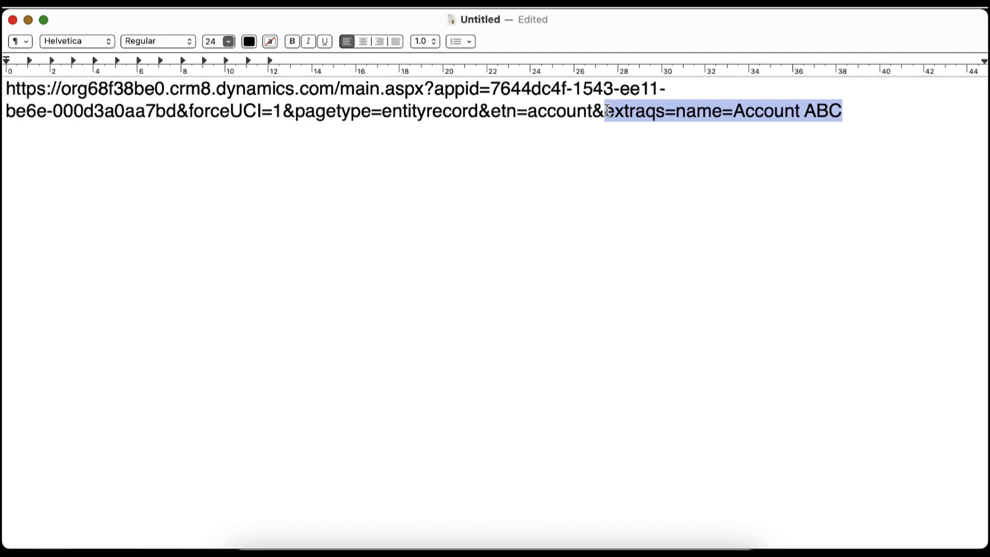
{"action": "right_click", "coordinate": [634, 114]}
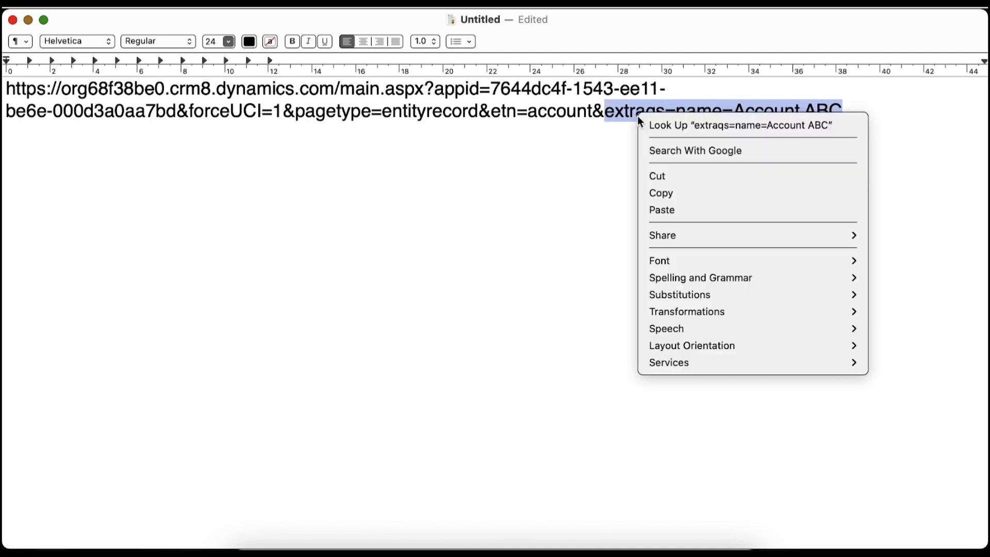
{"action": "left_click", "coordinate": [680, 198]}
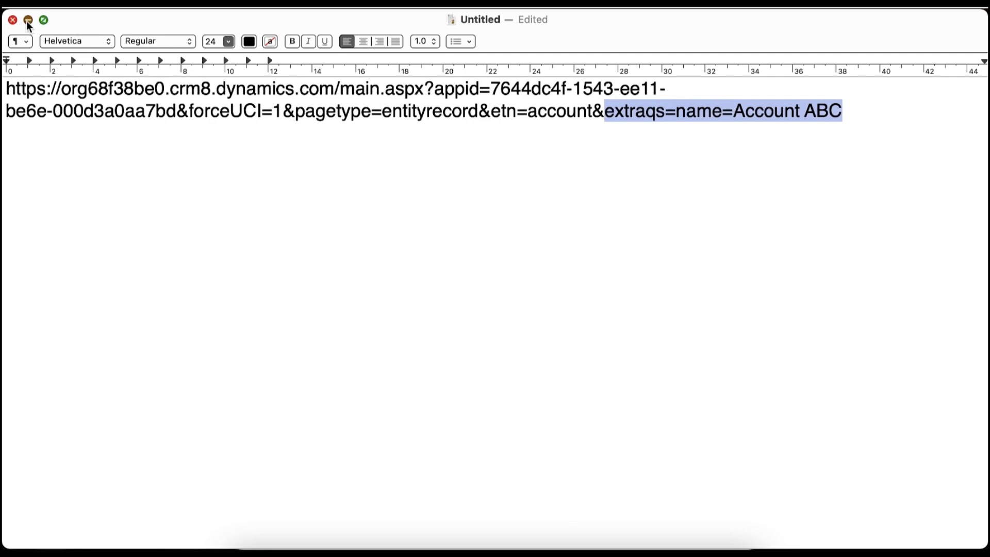
Switch back to the Brave browser, open the developer console on the new account page and clear its messages
{"action": "left_click", "coordinate": [28, 21]}
{"action": "right_click", "coordinate": [825, 391]}
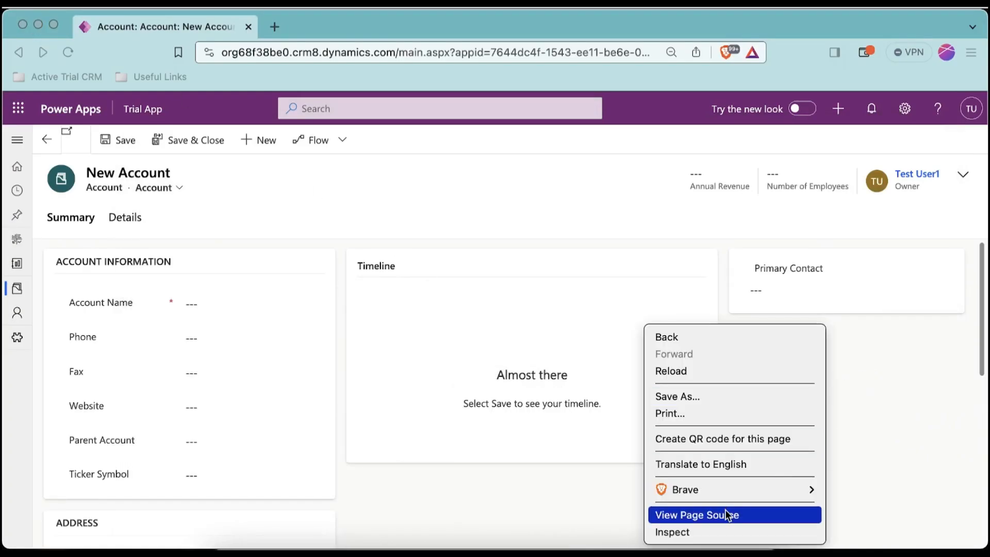
{"action": "left_click", "coordinate": [688, 531]}
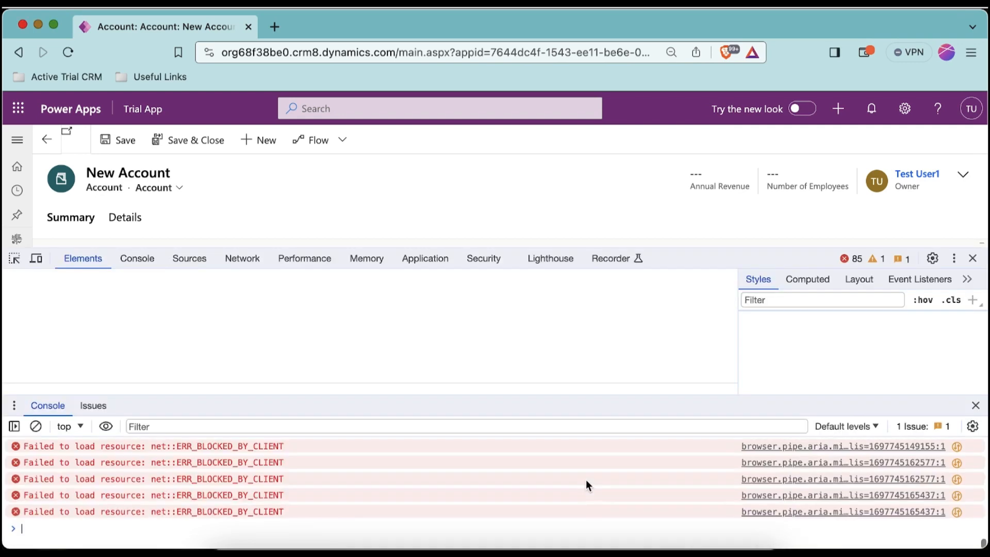
{"action": "left_click", "coordinate": [135, 260]}
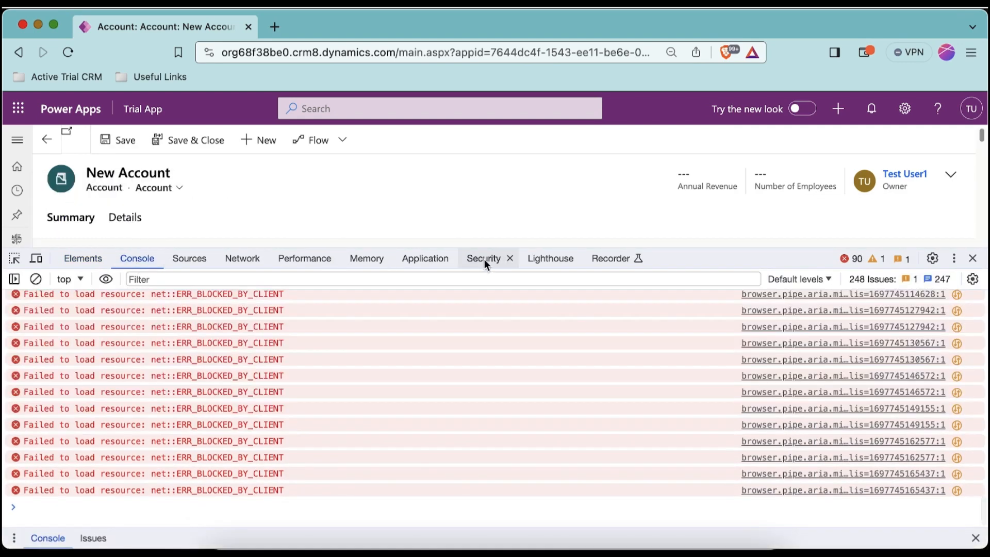
{"action": "left_click", "coordinate": [36, 279]}
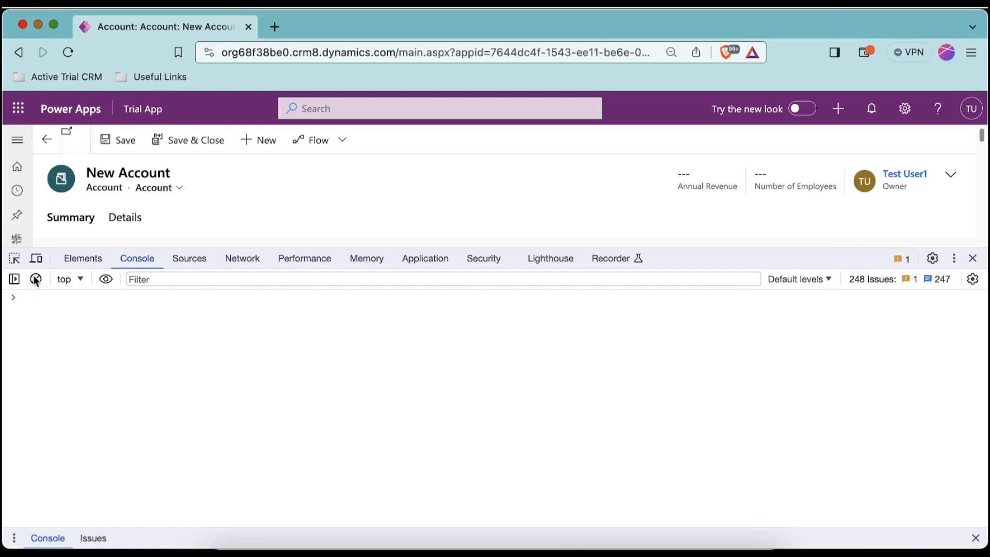
Evaluate encodeURI('extraqs=name=Account ABC') in the console, copy the encoded output and close the developer tools
{"action": "left_click", "coordinate": [66, 305]}
{"action": "type", "text": "enco"}
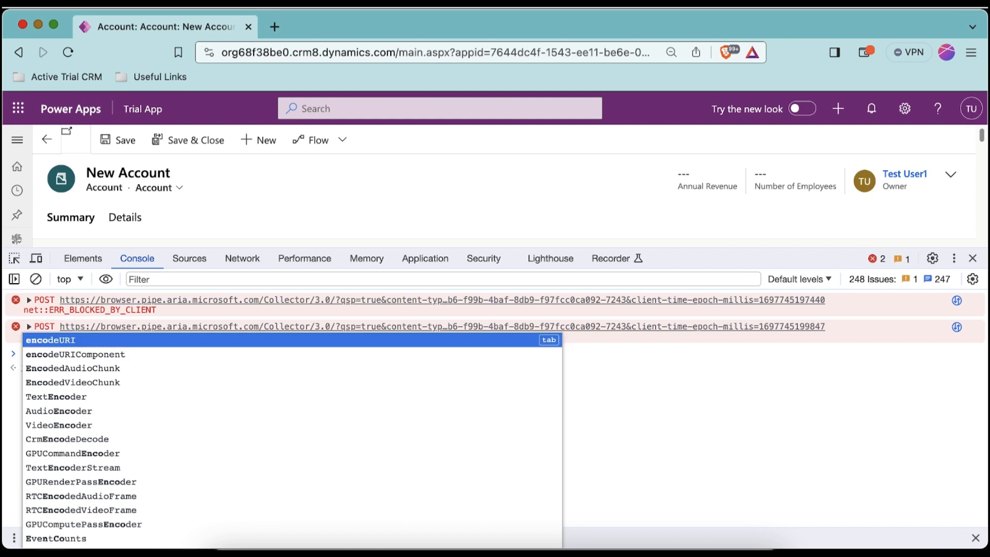
{"action": "key", "text": "Tab"}
{"action": "type", "text": "("}
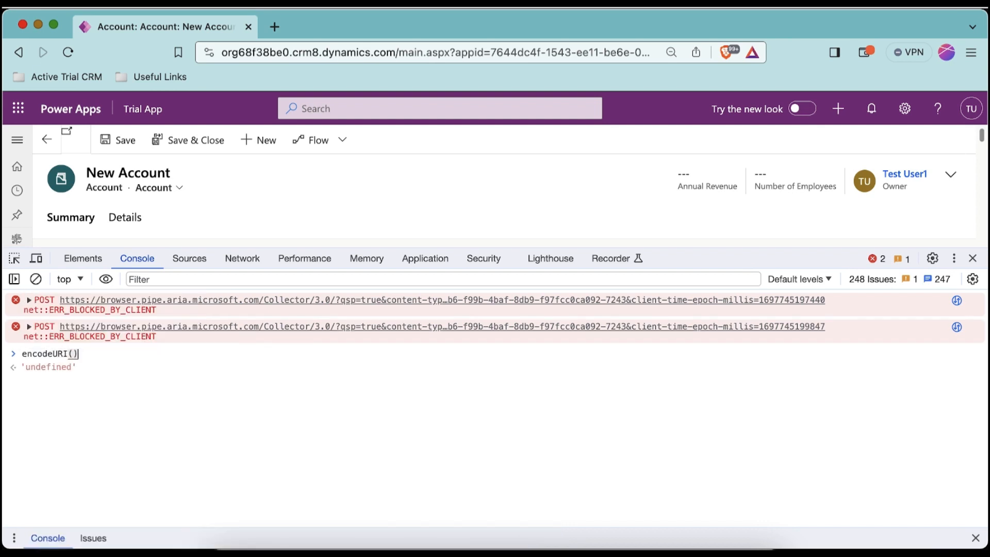
{"action": "type", "text": "'"}
{"action": "key", "text": "super+v"}
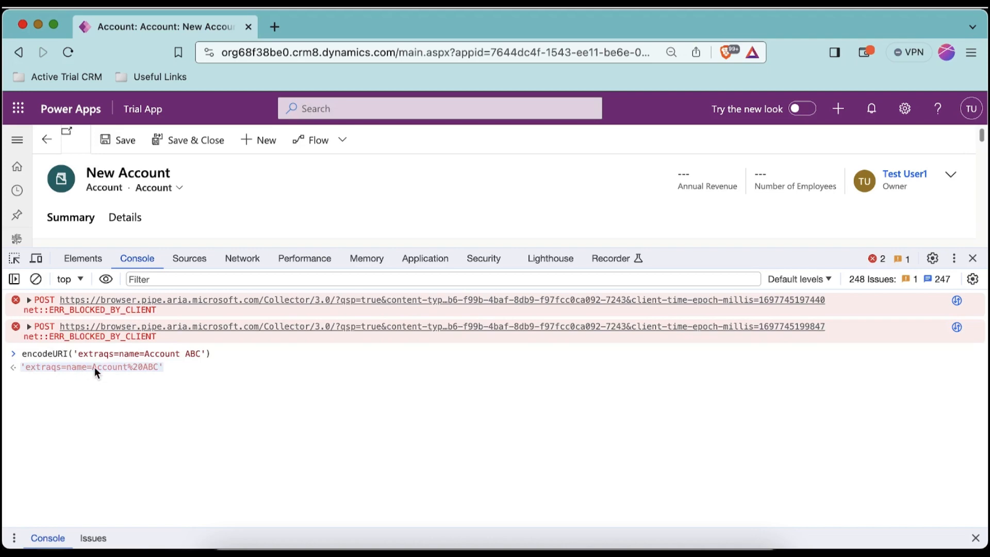
{"action": "left_click", "coordinate": [972, 258]}
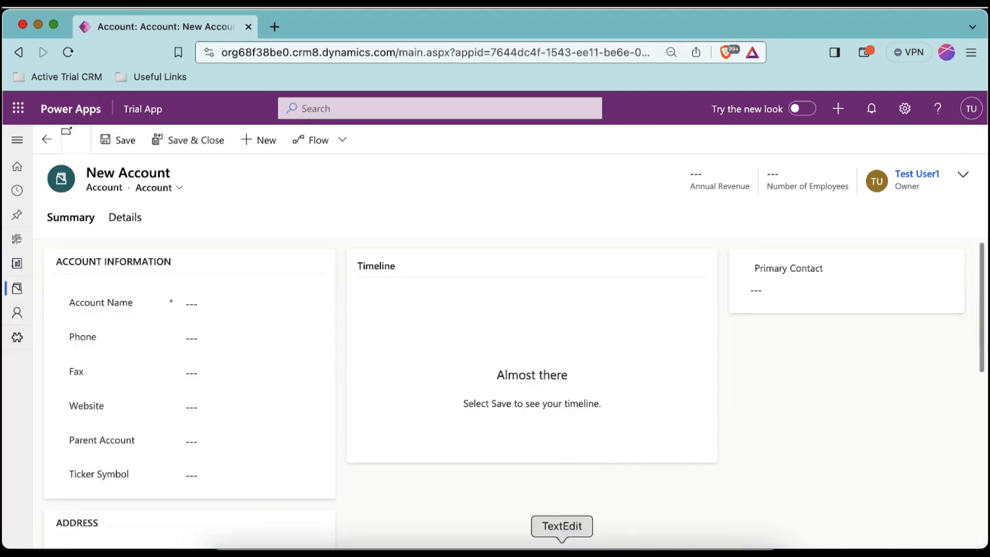
In TextEdit, replace the unencoded extraqs text with the encoded extraqs=name=Account%20ABC, removing the surrounding quotation marks
{"action": "left_click", "coordinate": [559, 545]}
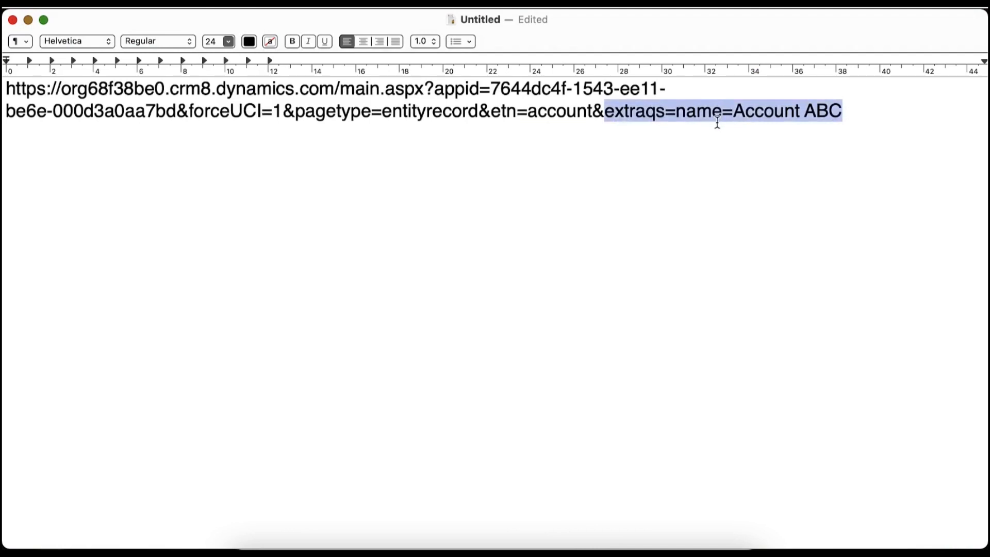
{"action": "key", "text": "super+v"}
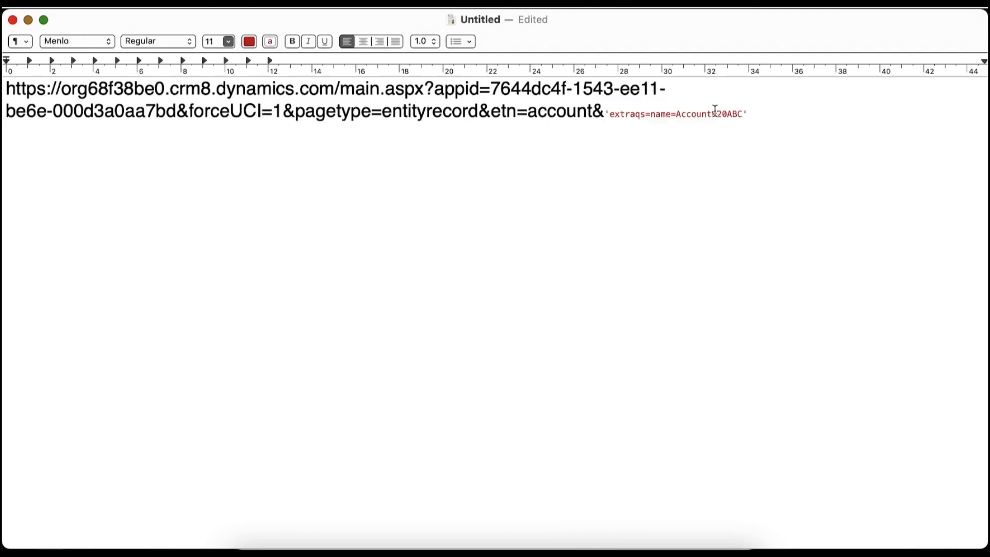
{"action": "key", "text": "Left"}
{"action": "key", "text": "Left"}
{"action": "key", "text": "Left"}
{"action": "key", "text": "Left"}
{"action": "key", "text": "Left"}
{"action": "key", "text": "Left"}
{"action": "key", "text": "Left"}
{"action": "key", "text": "Left"}
{"action": "key", "text": "Left"}
{"action": "left_click", "coordinate": [610, 114]}
{"action": "key", "text": "BackSpace"}
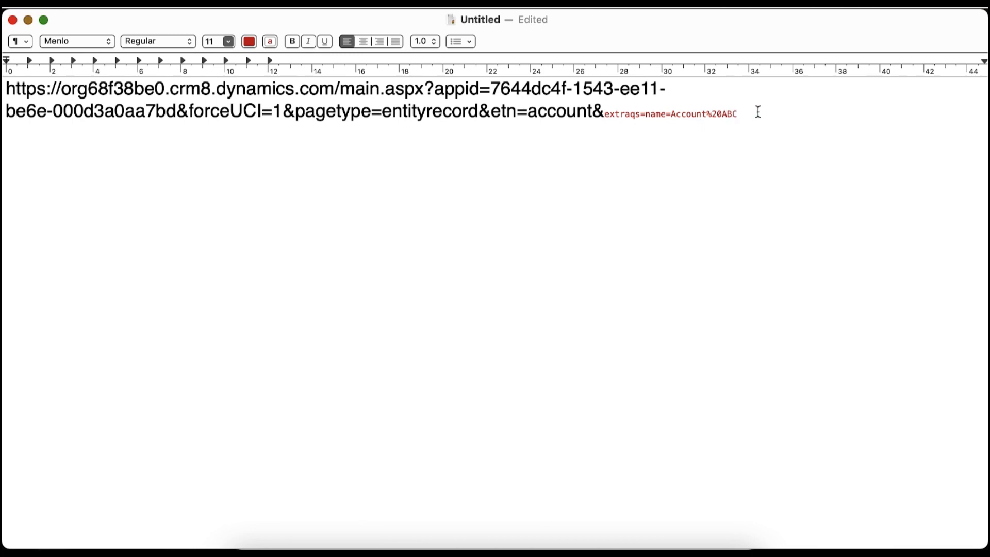
Copy the complete URL from the document and load it in a new Brave browser tab
{"action": "key", "text": "super+a"}
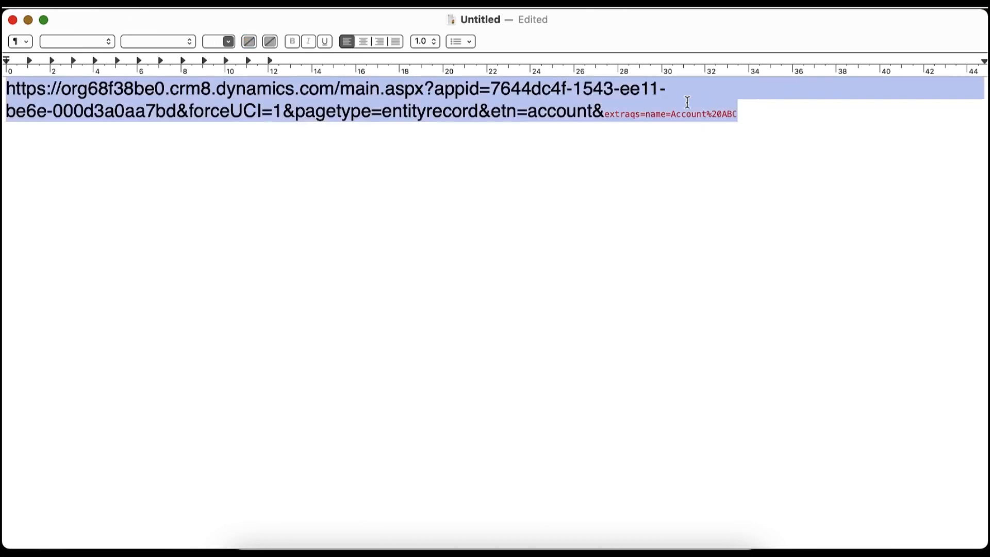
{"action": "left_click", "coordinate": [28, 21]}
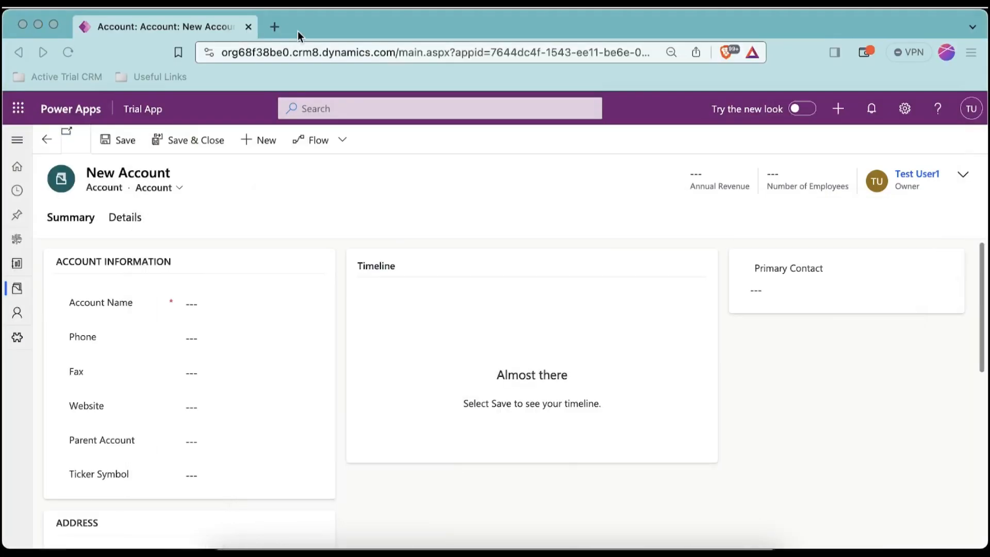
{"action": "left_click", "coordinate": [272, 28]}
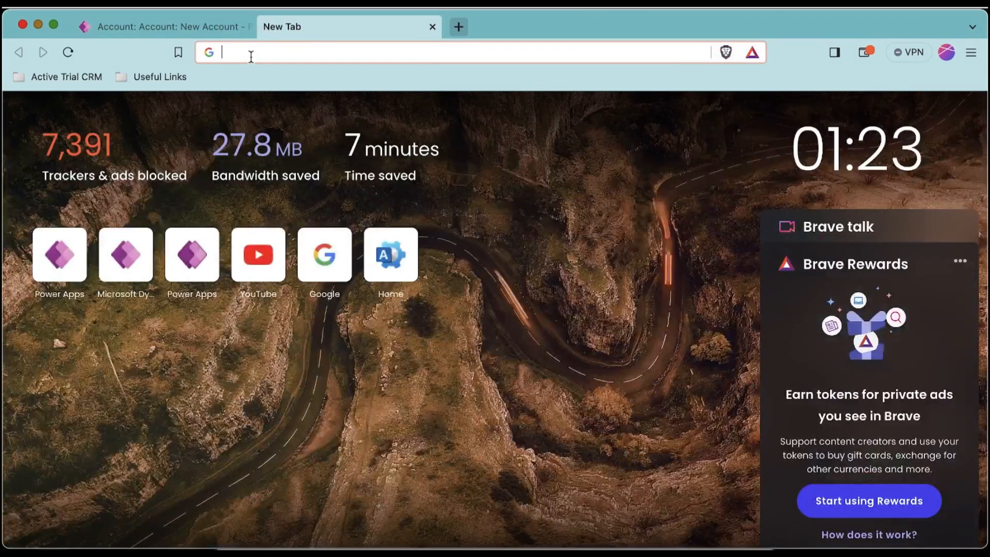
{"action": "key", "text": "super+v"}
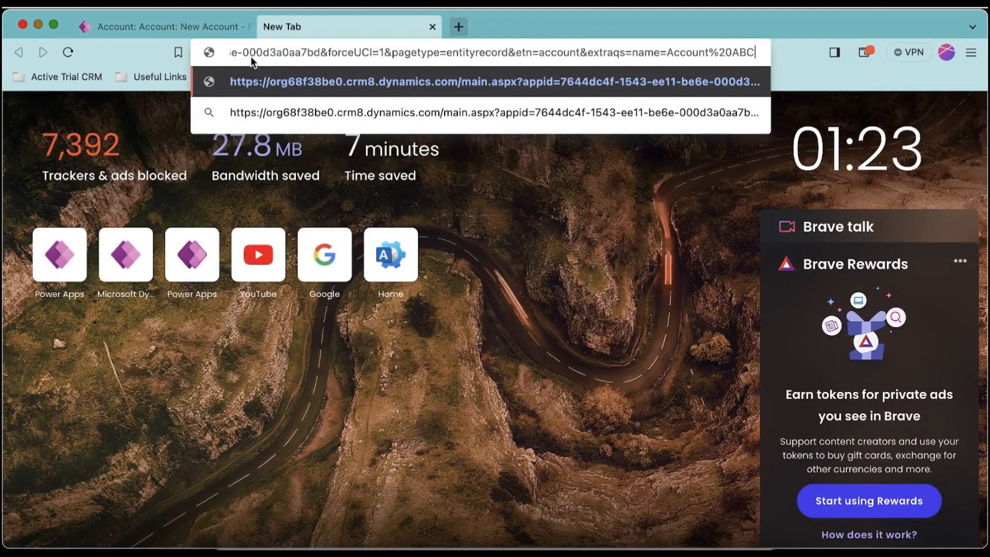
{"action": "key", "text": "Return"}
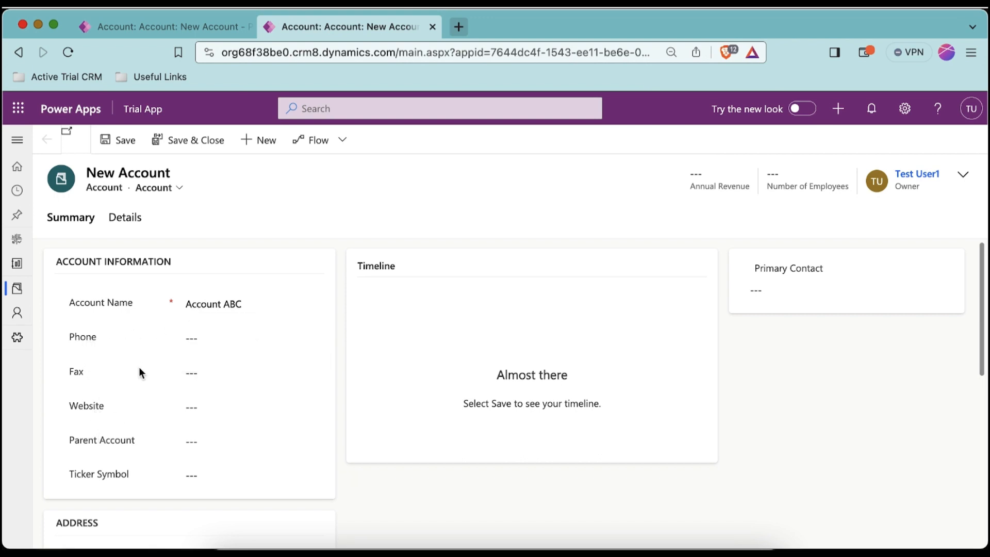
{"action": "left_click", "coordinate": [207, 435]}
{"action": "scroll", "coordinate": [140, 466], "scroll_direction": "down", "scroll_amount": 5}
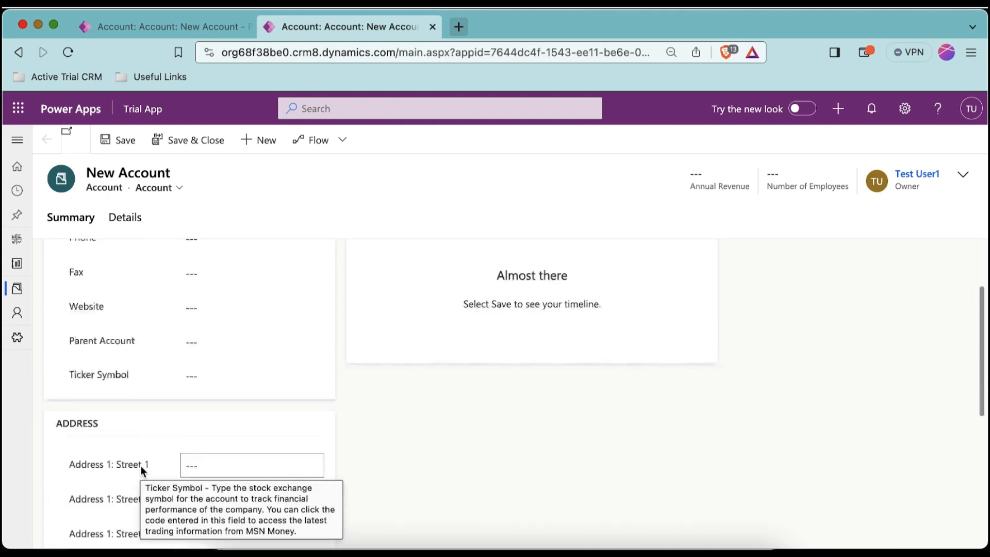
{"action": "scroll", "coordinate": [141, 466], "scroll_direction": "down", "scroll_amount": 2}
{"action": "scroll", "coordinate": [140, 466], "scroll_direction": "up", "scroll_amount": 6}
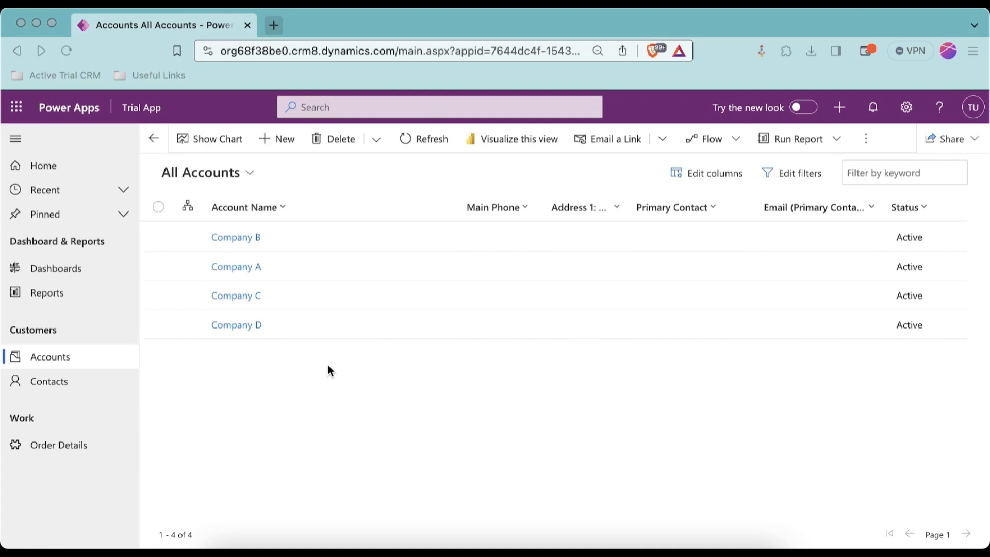
Open a new account form at its Parent Account field and switch to the TextEdit document of prepared URLs
{"action": "left_click", "coordinate": [283, 140]}
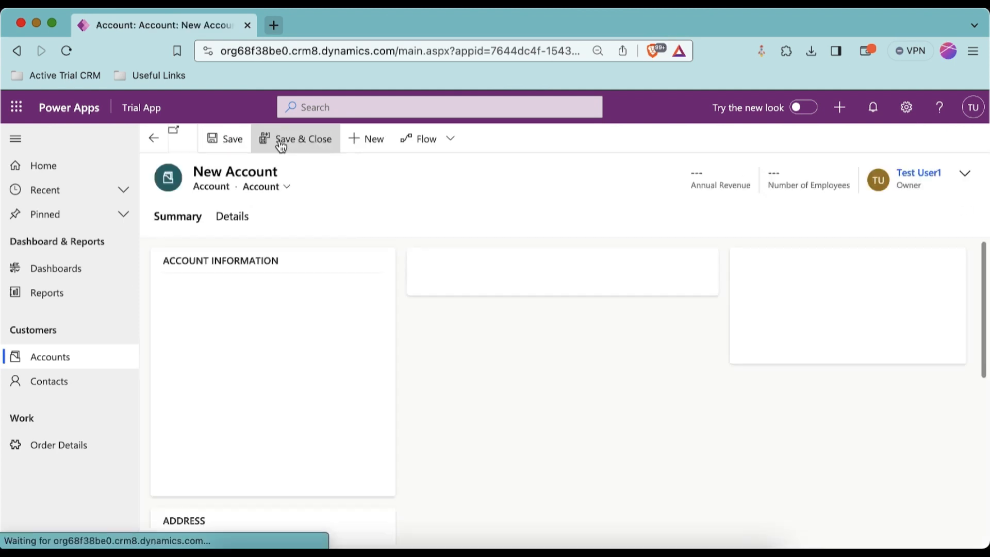
{"action": "scroll", "coordinate": [287, 400], "scroll_direction": "down", "scroll_amount": 3}
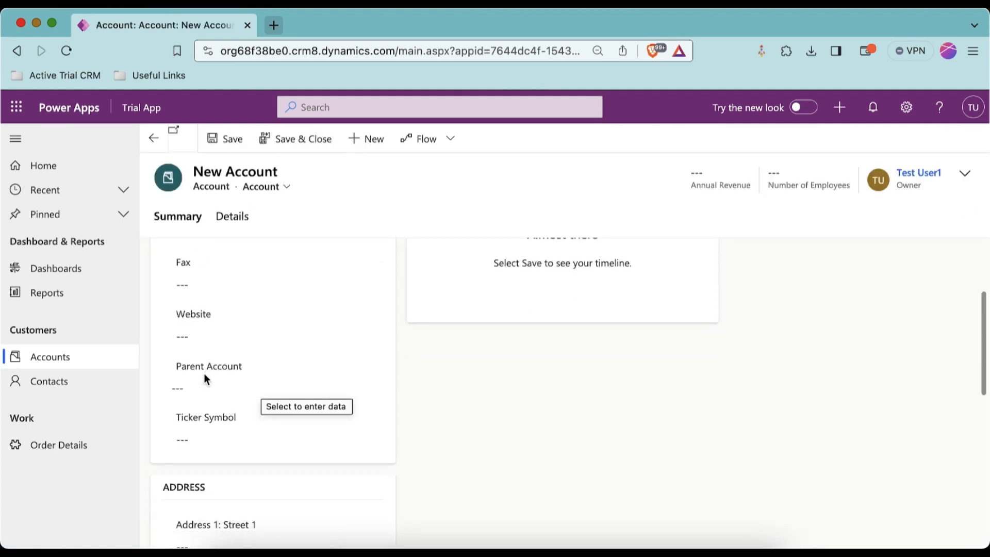
{"action": "mouse_move", "coordinate": [188, 367]}
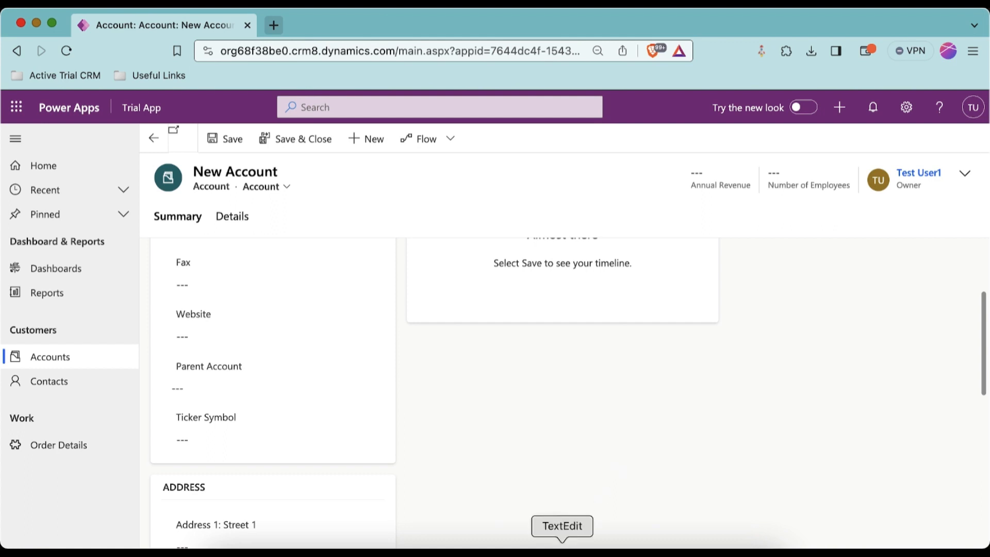
{"action": "left_click", "coordinate": [561, 541]}
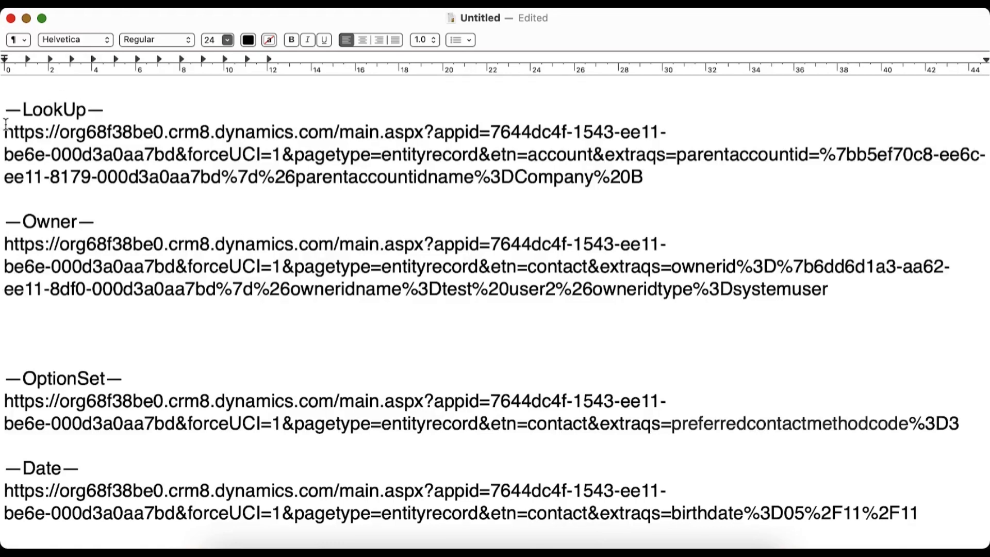
Examine the LookUp URL in the document, highlighting parentaccountid, the encoded braces %7b and %7d, and the %26 separator
{"action": "left_click_drag", "start_coordinate": [4, 132], "coordinate": [503, 171]}
{"action": "left_click_drag", "start_coordinate": [654, 178], "coordinate": [3, 136]}
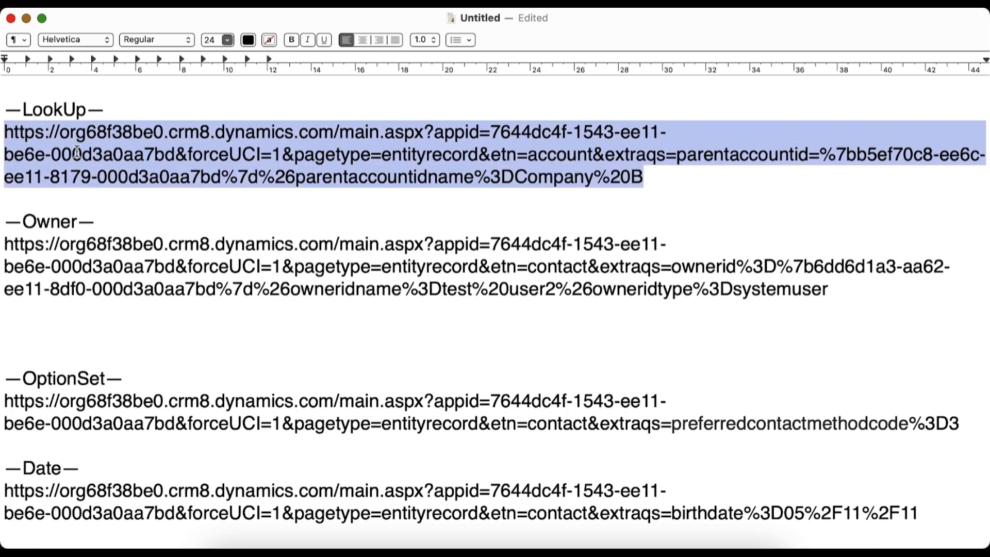
{"action": "left_click", "coordinate": [171, 211]}
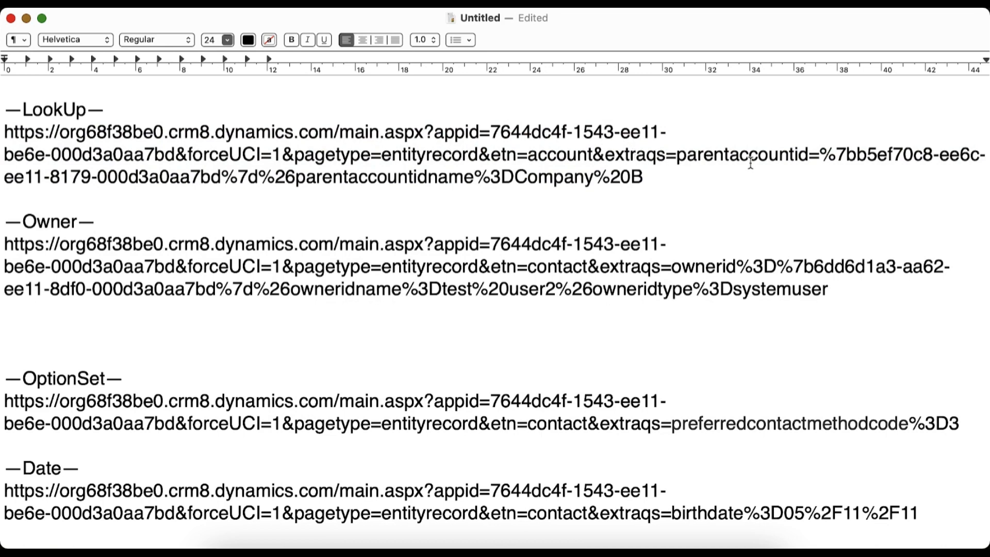
{"action": "left_click_drag", "start_coordinate": [809, 154], "coordinate": [680, 150]}
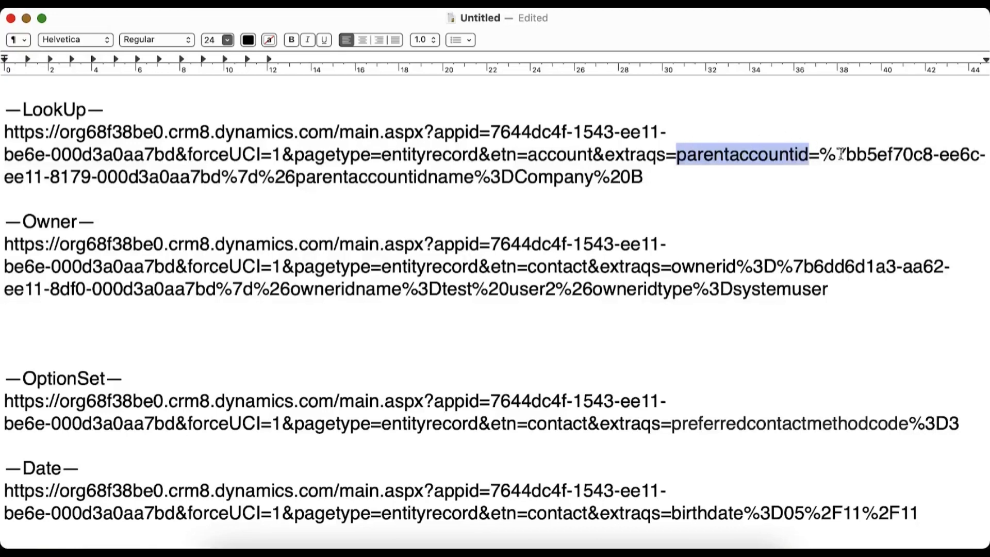
{"action": "left_click_drag", "start_coordinate": [820, 154], "coordinate": [853, 155]}
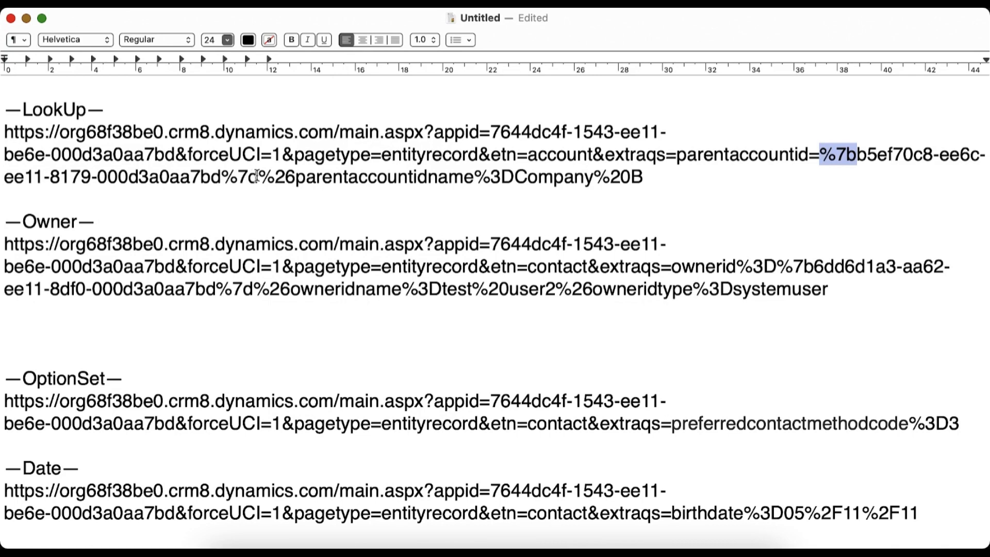
{"action": "left_click_drag", "start_coordinate": [259, 176], "coordinate": [222, 176]}
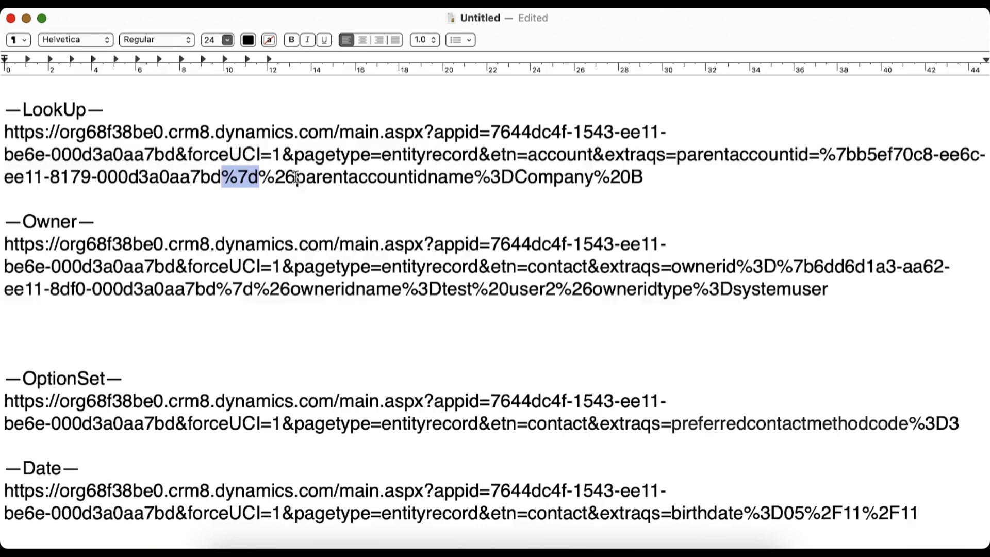
{"action": "left_click_drag", "start_coordinate": [297, 177], "coordinate": [263, 175]}
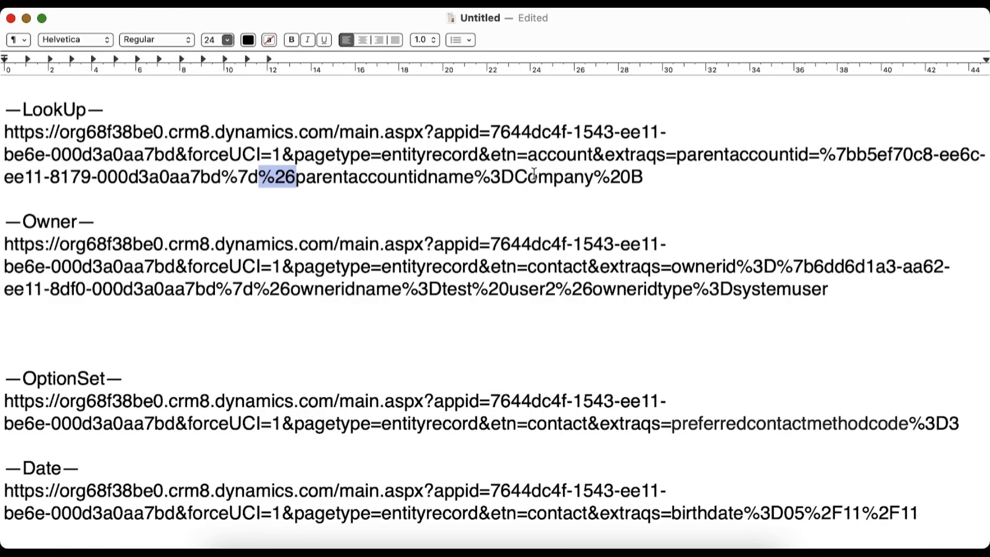
Copy the complete LookUp URL that prefills the parent account with Company B
{"action": "left_click_drag", "start_coordinate": [514, 176], "coordinate": [5, 129]}
{"action": "left_click", "coordinate": [634, 179]}
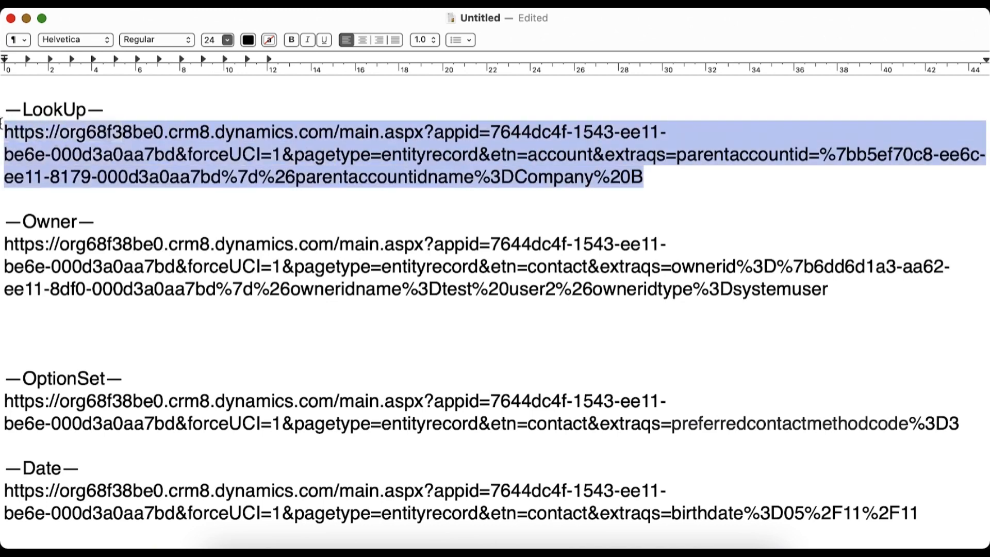
{"action": "right_click", "coordinate": [86, 154]}
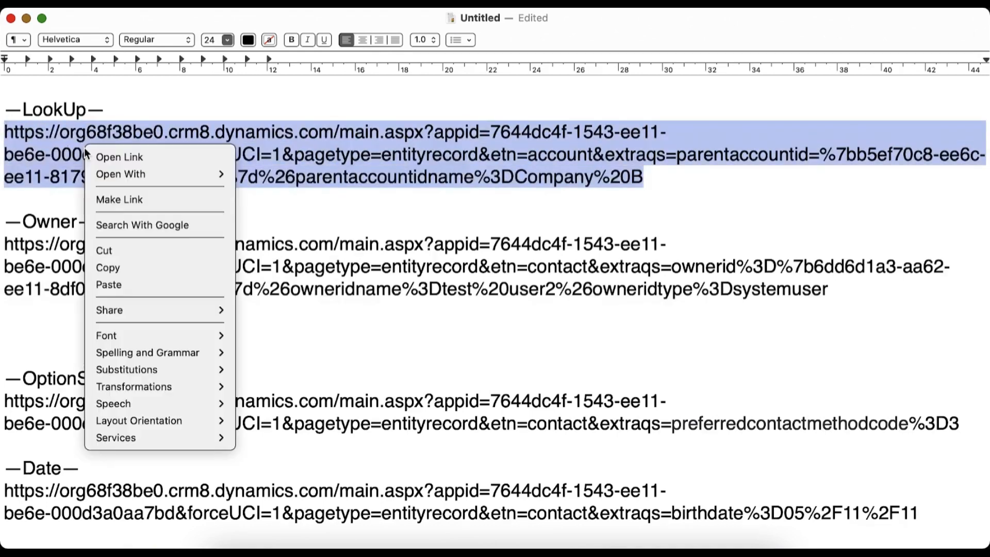
{"action": "left_click", "coordinate": [126, 267]}
Load the copied LookUp URL in a new Brave tab and check the Parent Account field on the form
{"action": "left_click", "coordinate": [408, 542]}
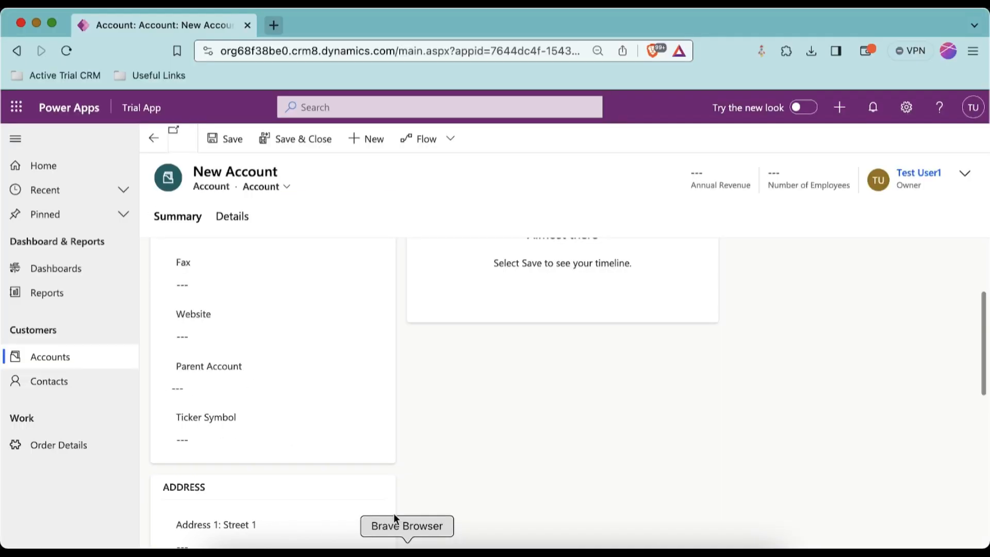
{"action": "left_click", "coordinate": [278, 24]}
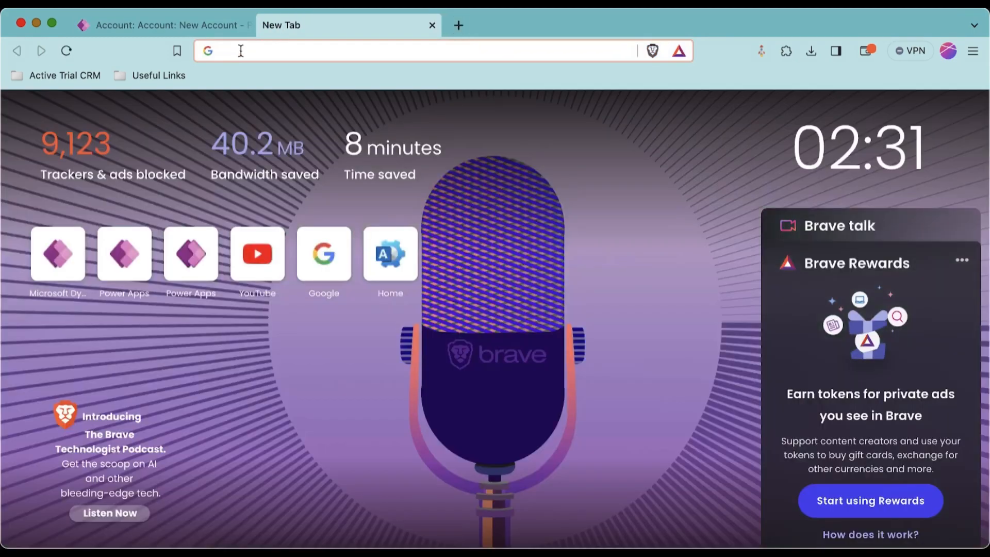
{"action": "left_click", "coordinate": [245, 51]}
{"action": "right_click", "coordinate": [242, 50]}
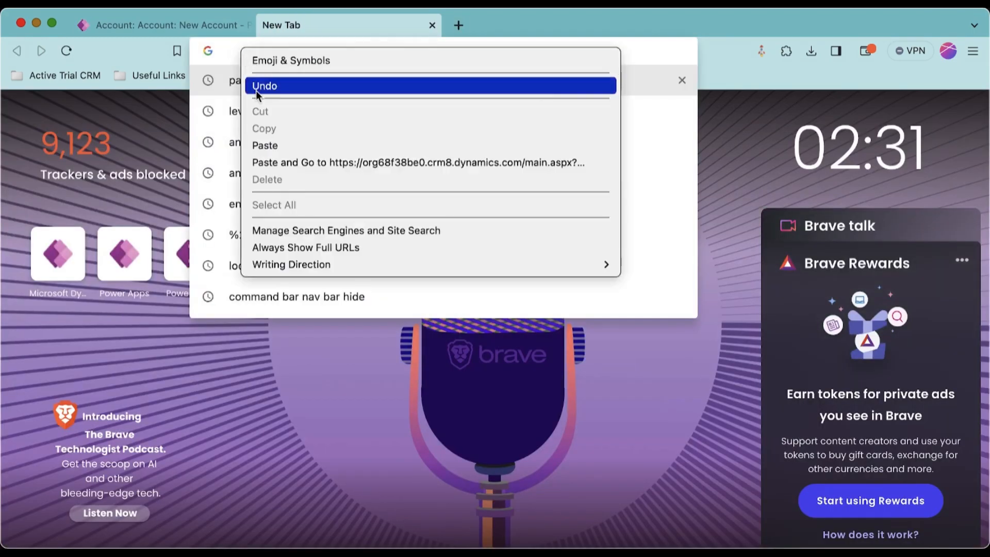
{"action": "left_click", "coordinate": [283, 163]}
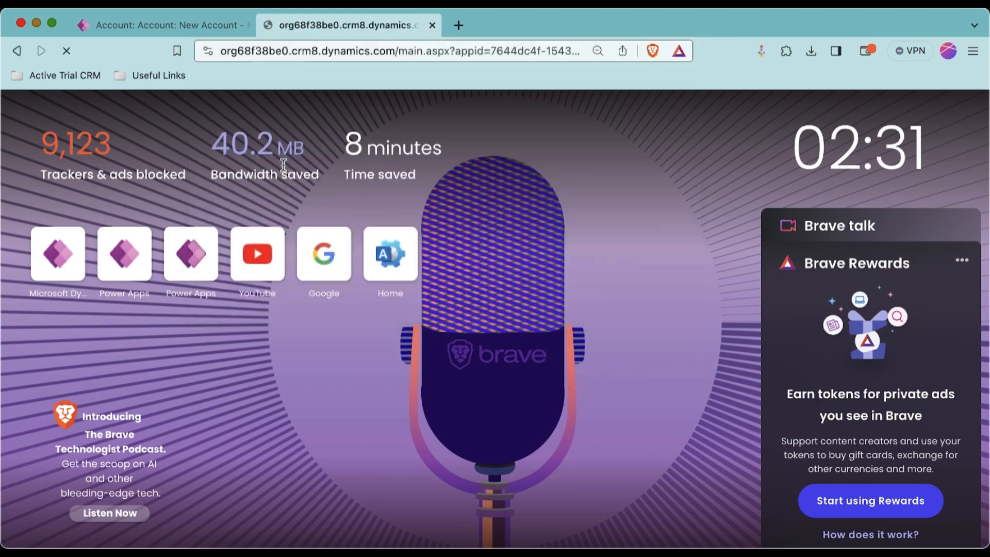
{"action": "scroll", "coordinate": [308, 368], "scroll_direction": "down", "scroll_amount": 5}
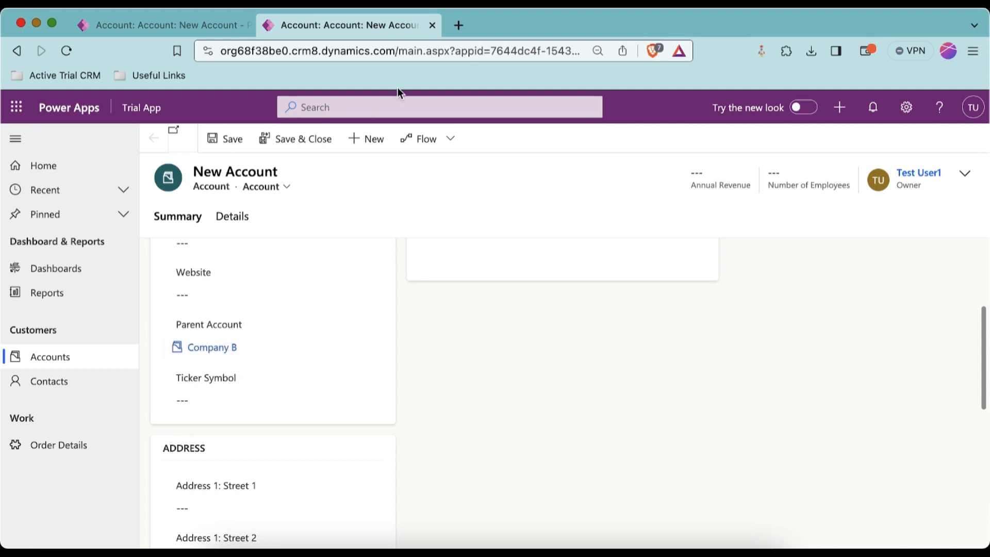
{"action": "scroll", "coordinate": [207, 299], "scroll_direction": "up", "scroll_amount": 1}
Open the Contacts list, and in TextEdit examine the owneridtype and systemuser parts of the Owner URL
{"action": "left_click", "coordinate": [72, 387]}
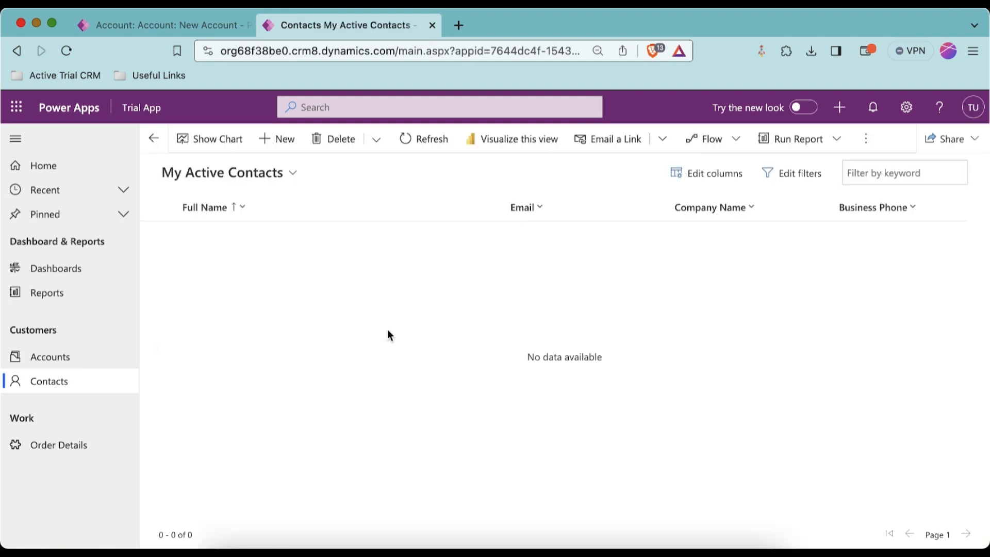
{"action": "left_click", "coordinate": [562, 546]}
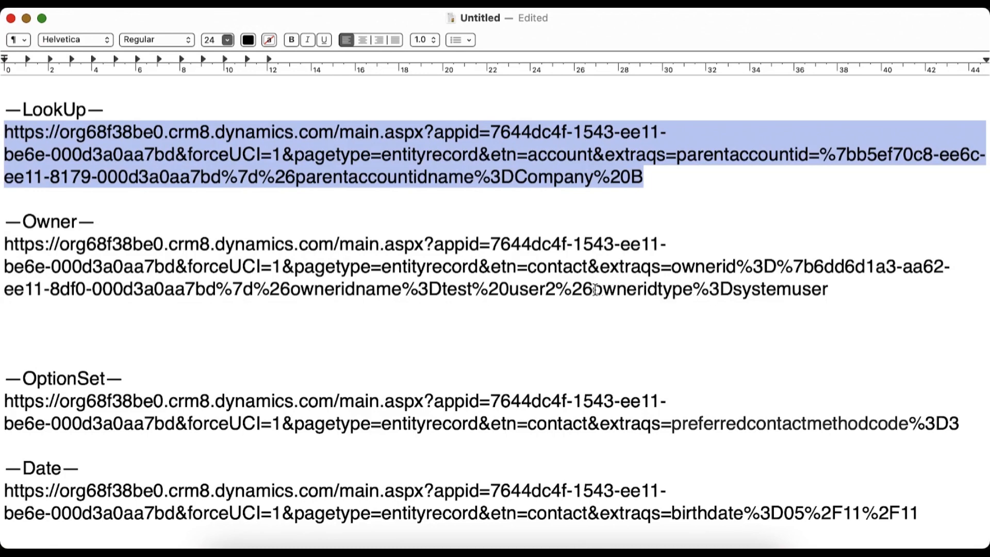
{"action": "left_click_drag", "start_coordinate": [594, 290], "coordinate": [694, 285]}
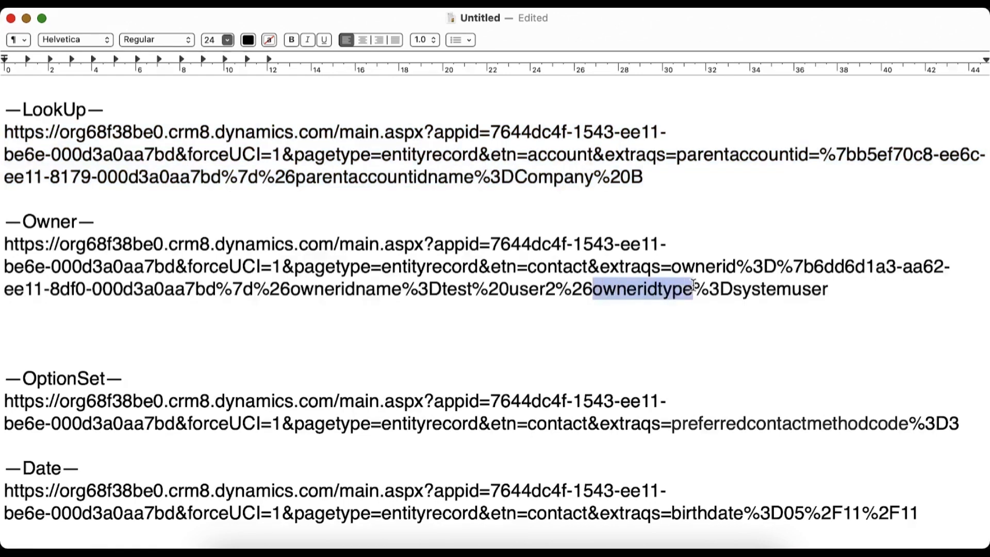
{"action": "left_click_drag", "start_coordinate": [829, 289], "coordinate": [733, 290]}
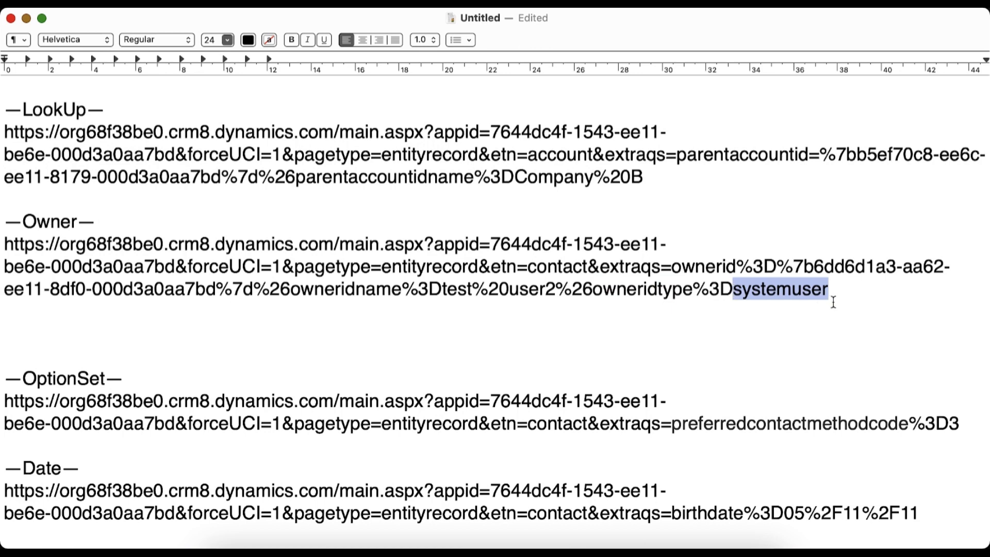
Copy the complete Owner URL from the document and return to the Contacts list in Brave
{"action": "left_click_drag", "start_coordinate": [839, 289], "coordinate": [2, 252]}
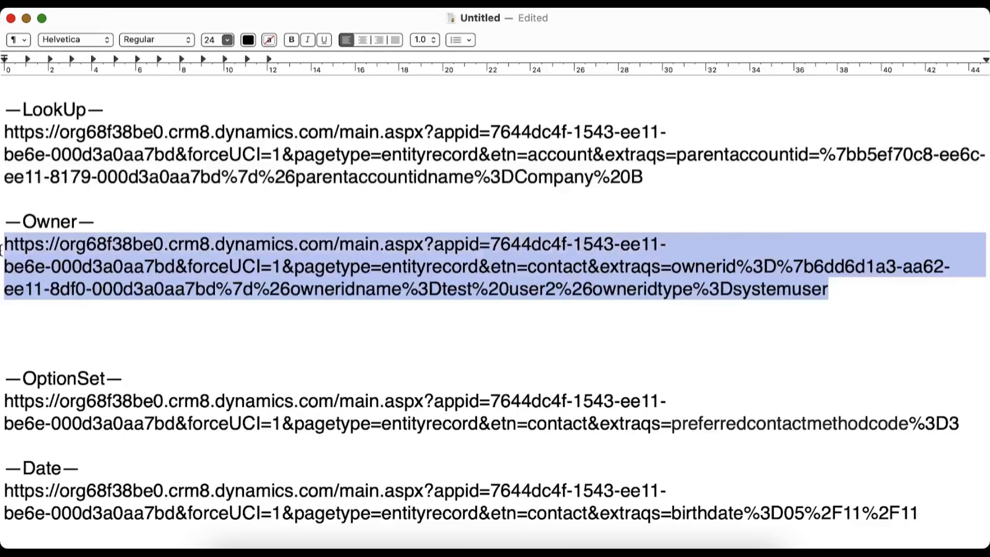
{"action": "right_click", "coordinate": [73, 257]}
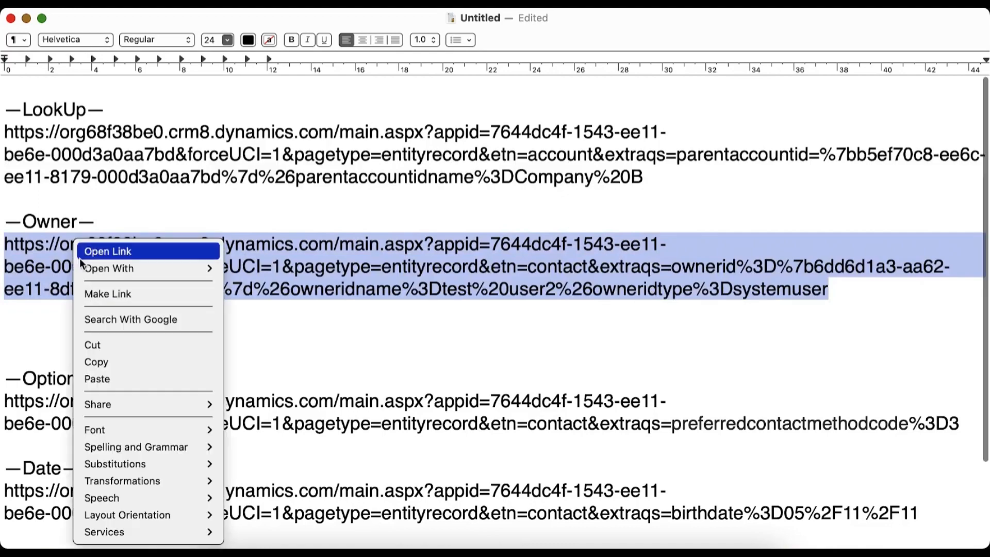
{"action": "left_click", "coordinate": [123, 364]}
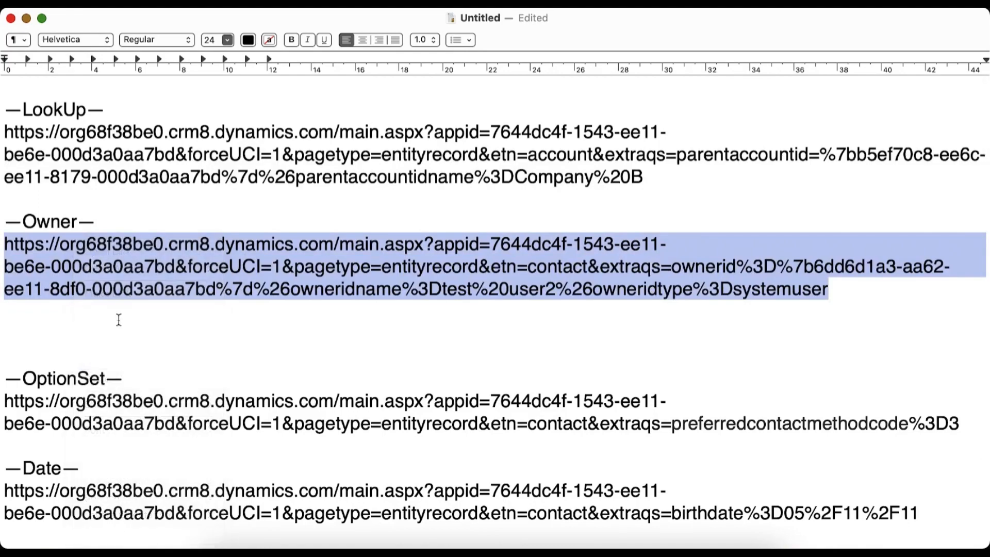
{"action": "left_click", "coordinate": [27, 19]}
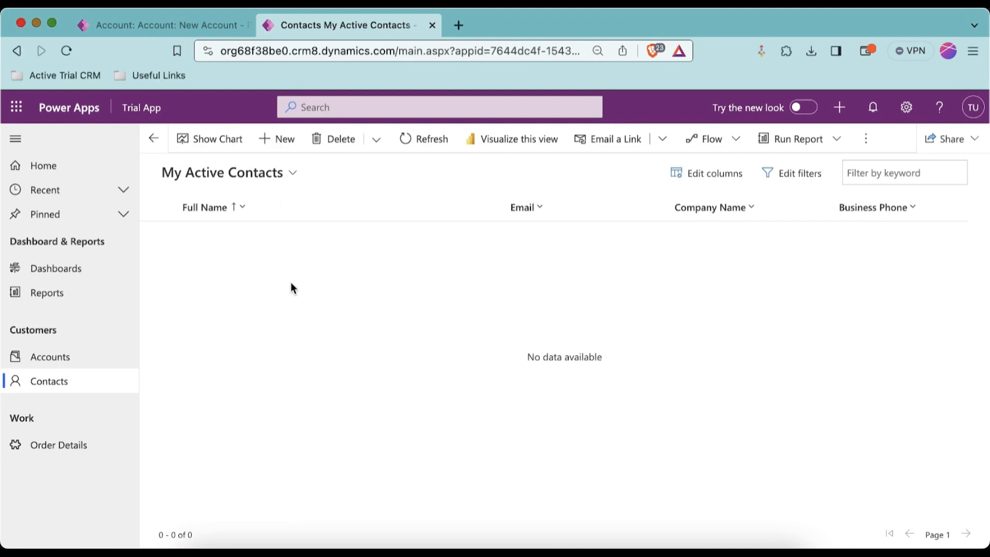
Start a new contact, replace its address with the copied Owner URL, and compare the form's owner with the signed-in account
{"action": "left_click", "coordinate": [284, 140]}
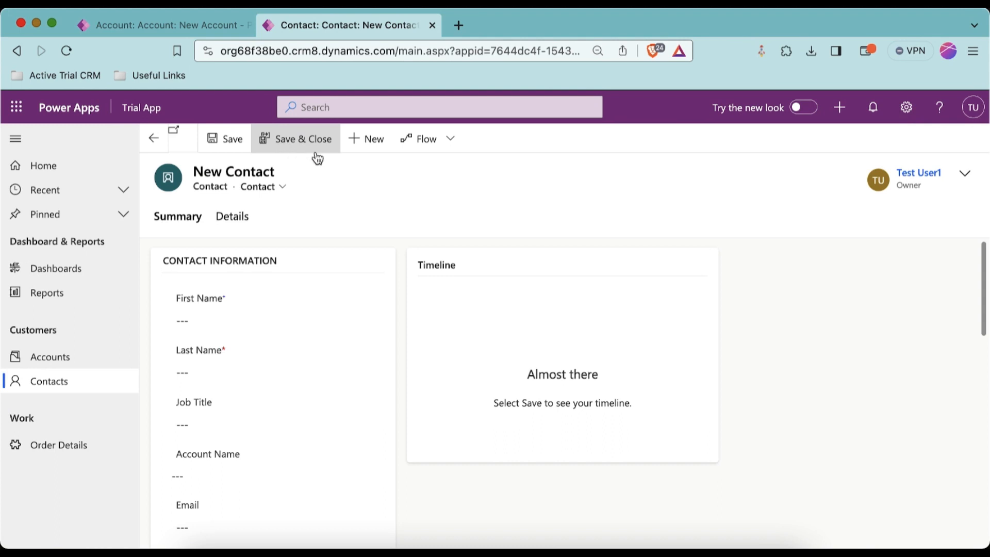
{"action": "left_click", "coordinate": [386, 50]}
{"action": "right_click", "coordinate": [387, 49]}
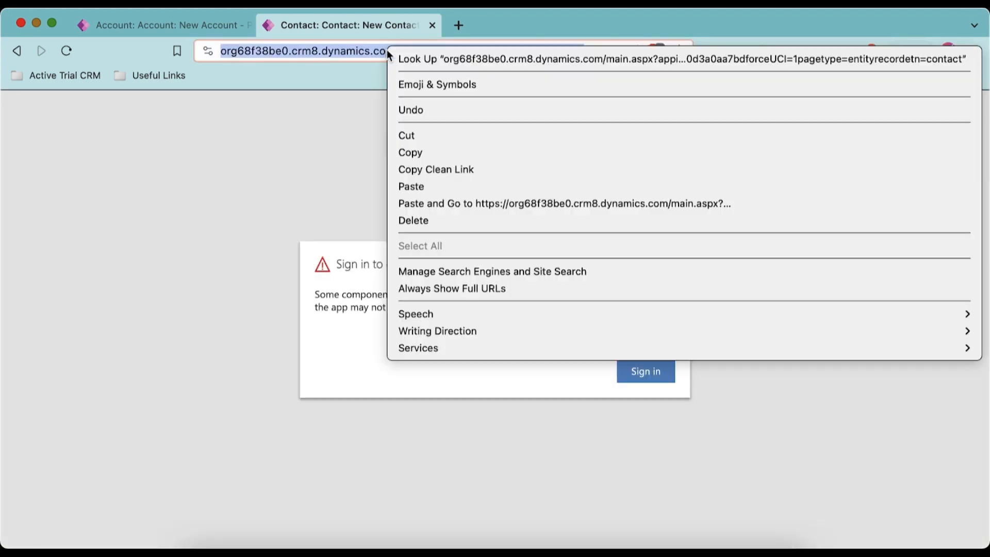
{"action": "left_click", "coordinate": [428, 188]}
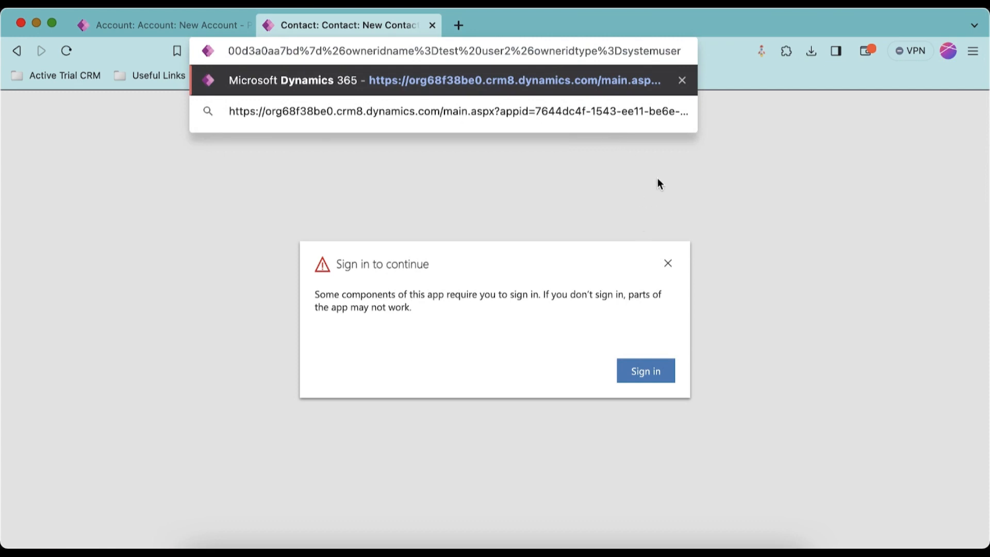
{"action": "key", "text": "Return"}
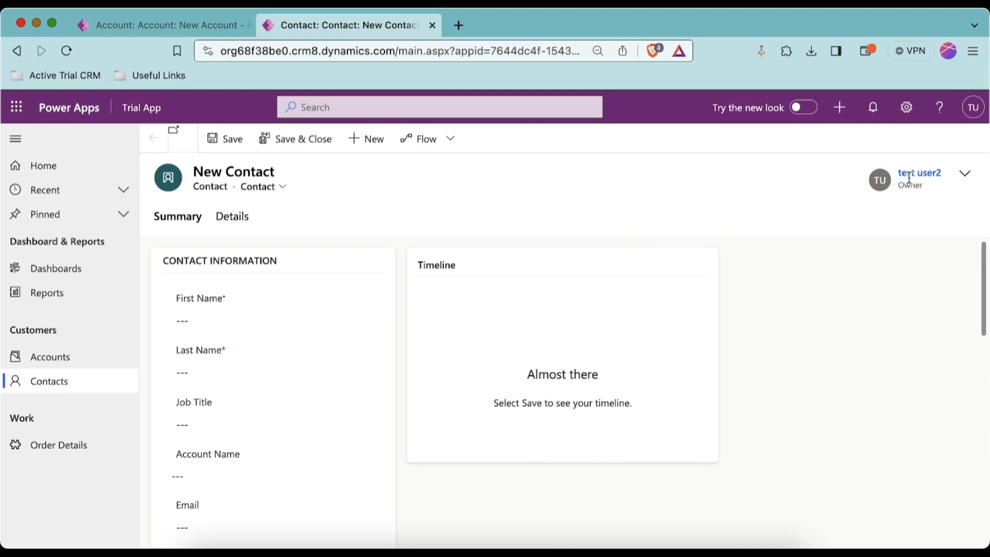
{"action": "left_click", "coordinate": [975, 113]}
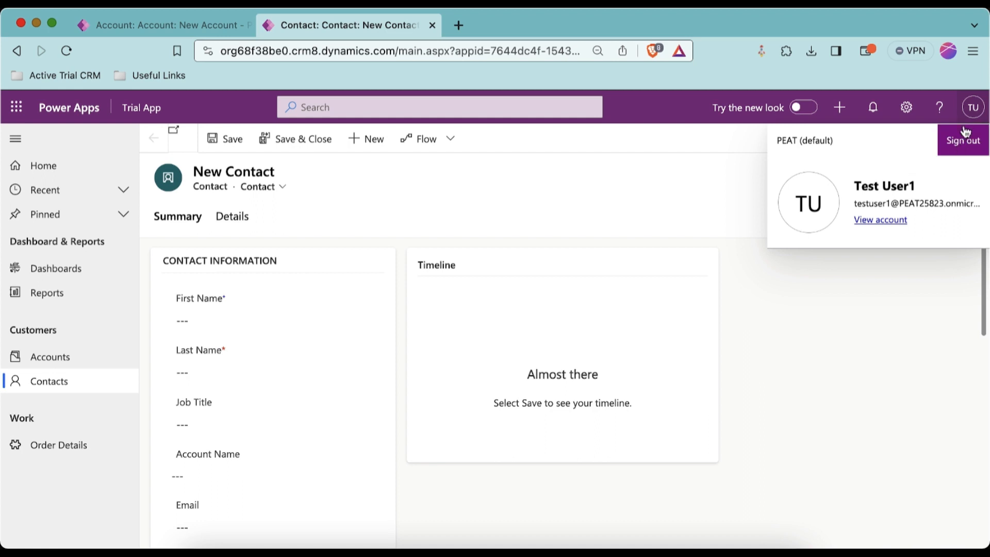
{"action": "left_click", "coordinate": [970, 114]}
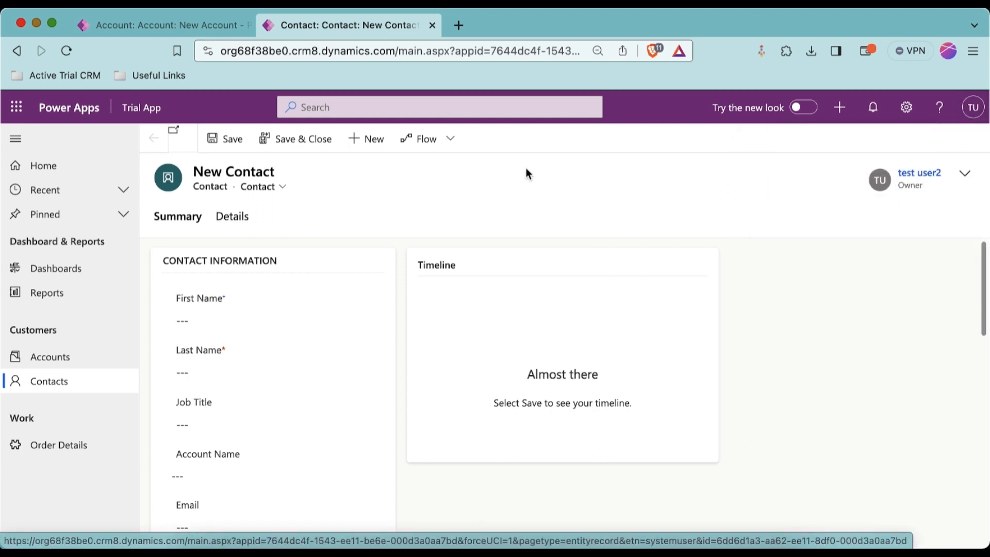
Open a blank new contact form from the Contacts list
{"action": "left_click", "coordinate": [58, 382]}
{"action": "left_click", "coordinate": [275, 136]}
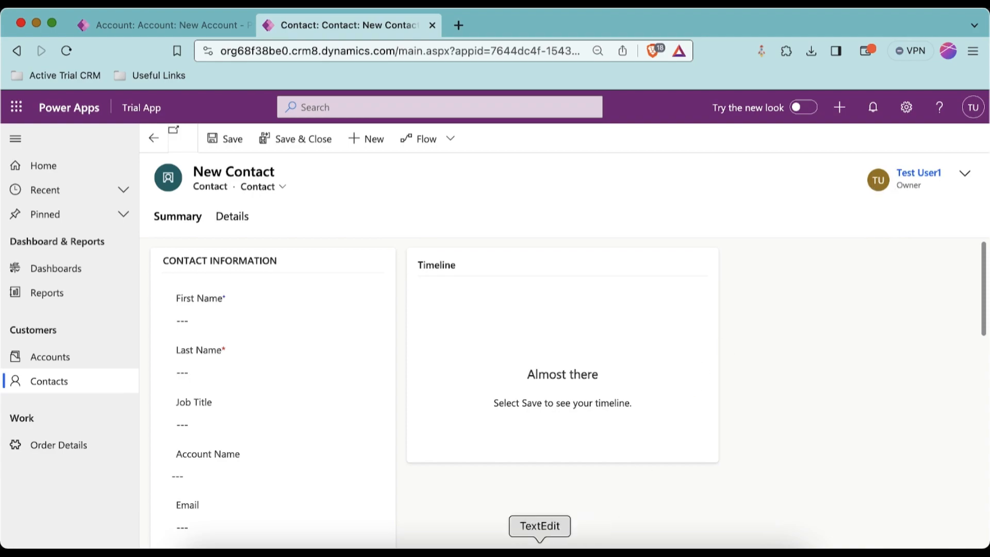
{"action": "left_click", "coordinate": [551, 544]}
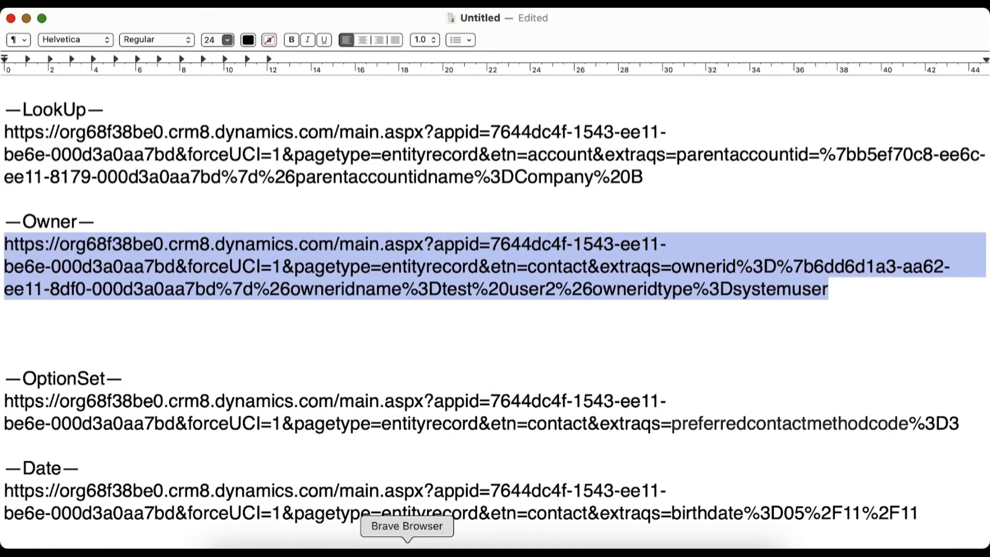
{"action": "left_click", "coordinate": [404, 544]}
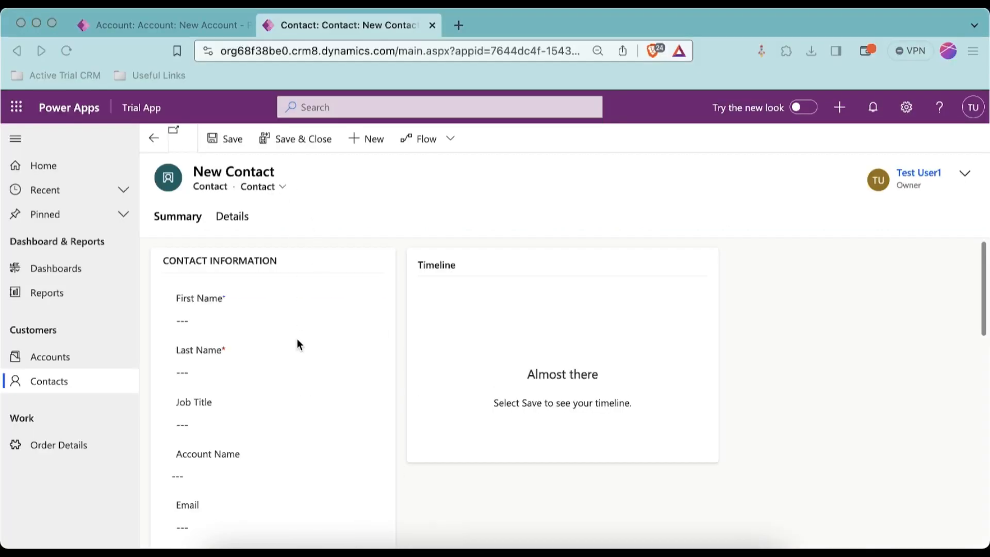
View the available Preferred Method of Contact options without changing the selection, and switch to the TextEdit document
{"action": "scroll", "coordinate": [297, 339], "scroll_direction": "down", "scroll_amount": 10}
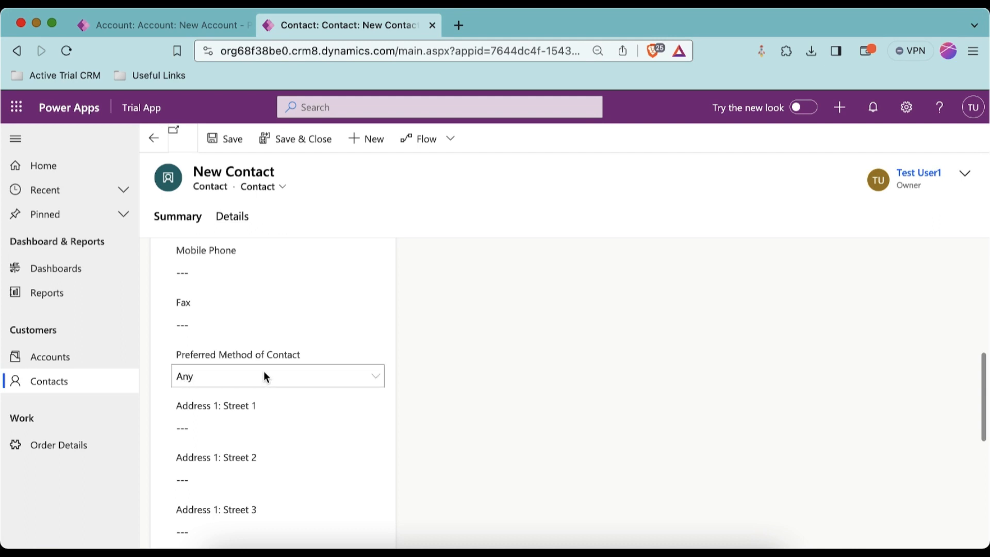
{"action": "left_click", "coordinate": [265, 369]}
{"action": "left_click", "coordinate": [280, 325]}
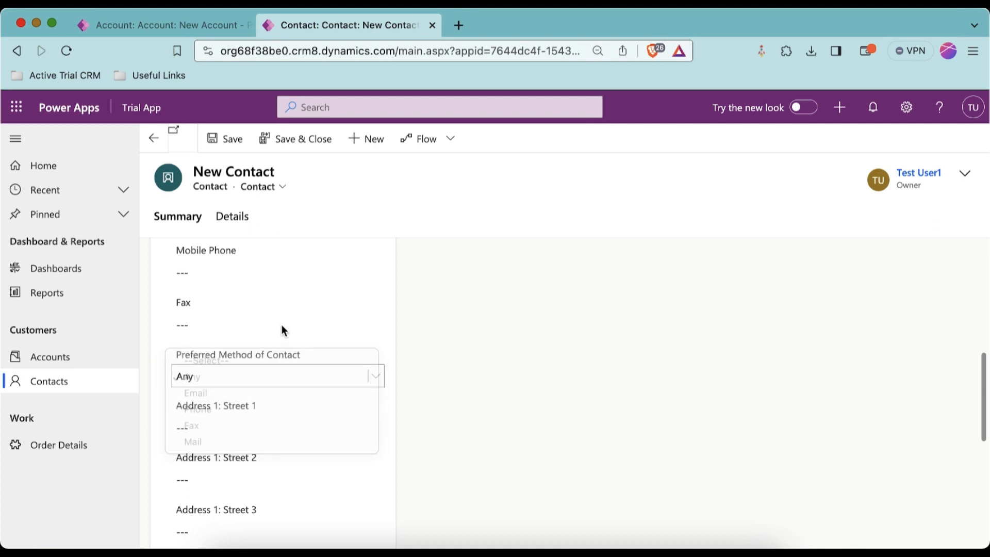
{"action": "left_click", "coordinate": [298, 369]}
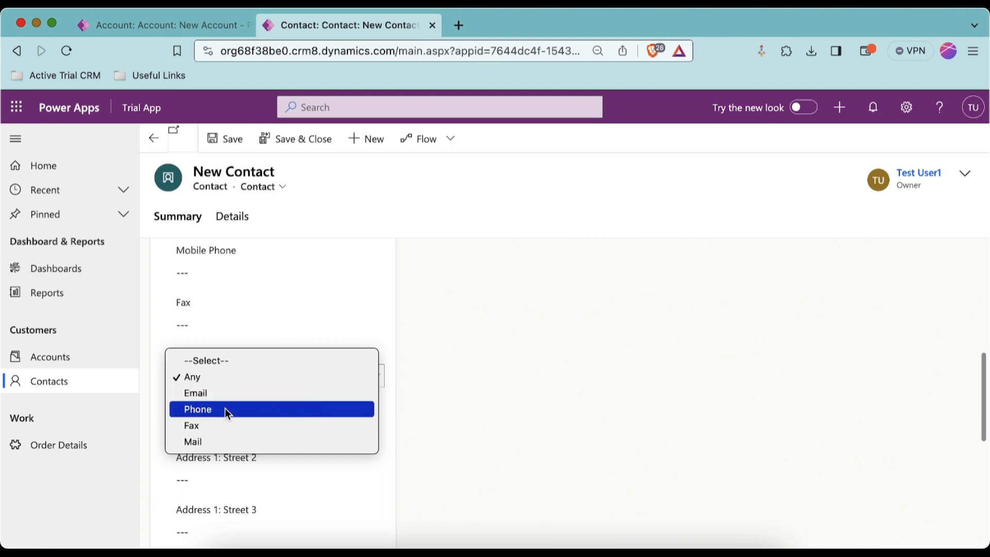
{"action": "left_click", "coordinate": [621, 28]}
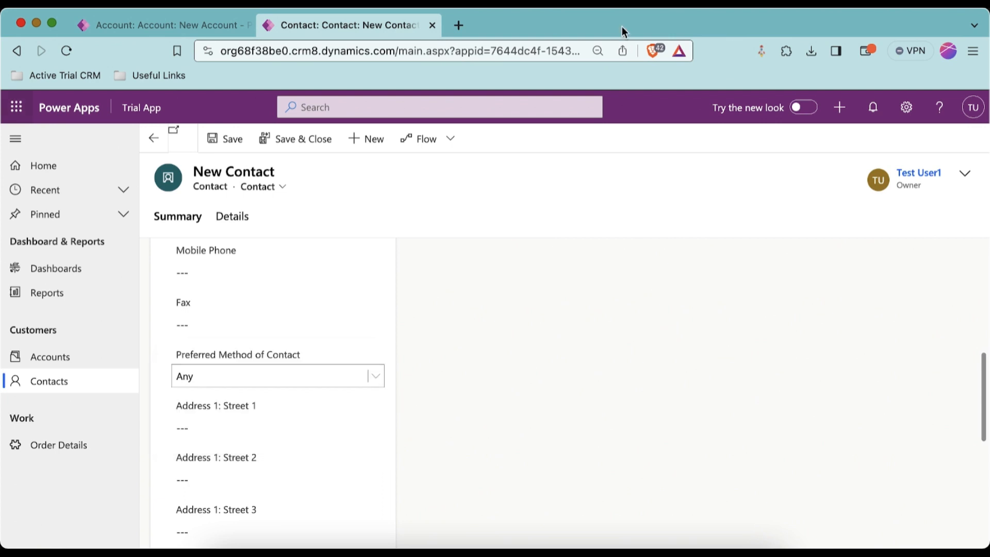
{"action": "left_click", "coordinate": [562, 545]}
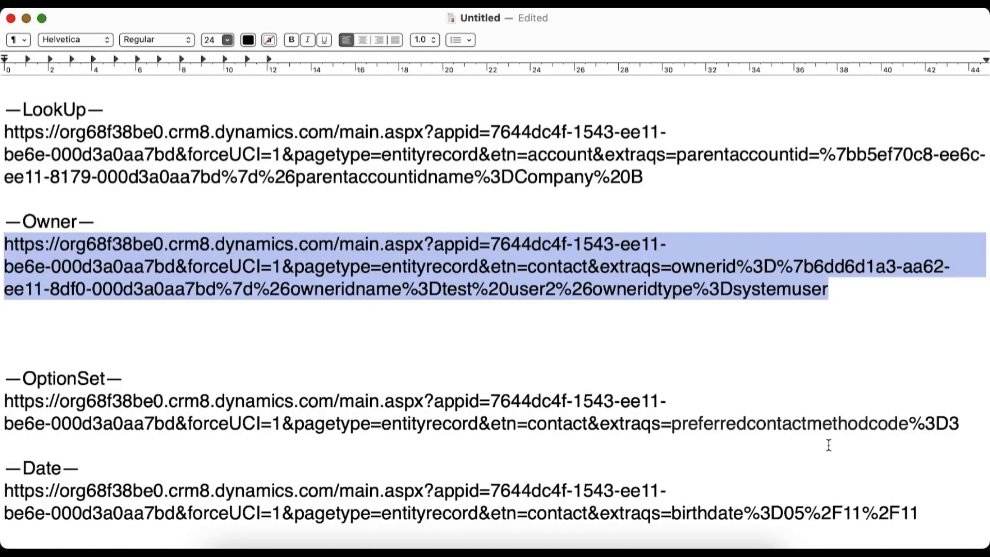
Copy the complete OptionSet URL from the document and return to the new contact form in Brave
{"action": "left_click_drag", "start_coordinate": [973, 422], "coordinate": [123, 378]}
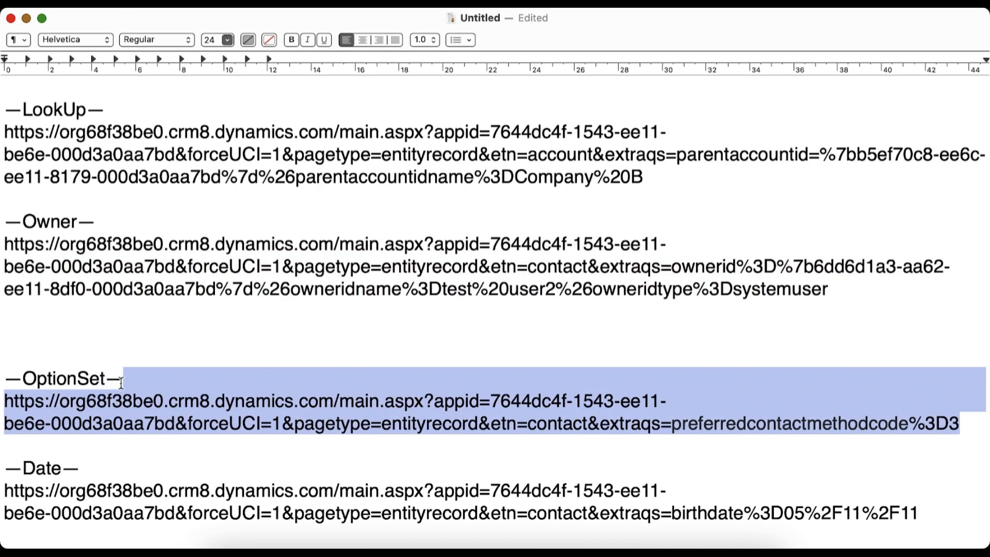
{"action": "right_click", "coordinate": [175, 400]}
{"action": "left_click", "coordinate": [232, 362]}
{"action": "left_click", "coordinate": [29, 16]}
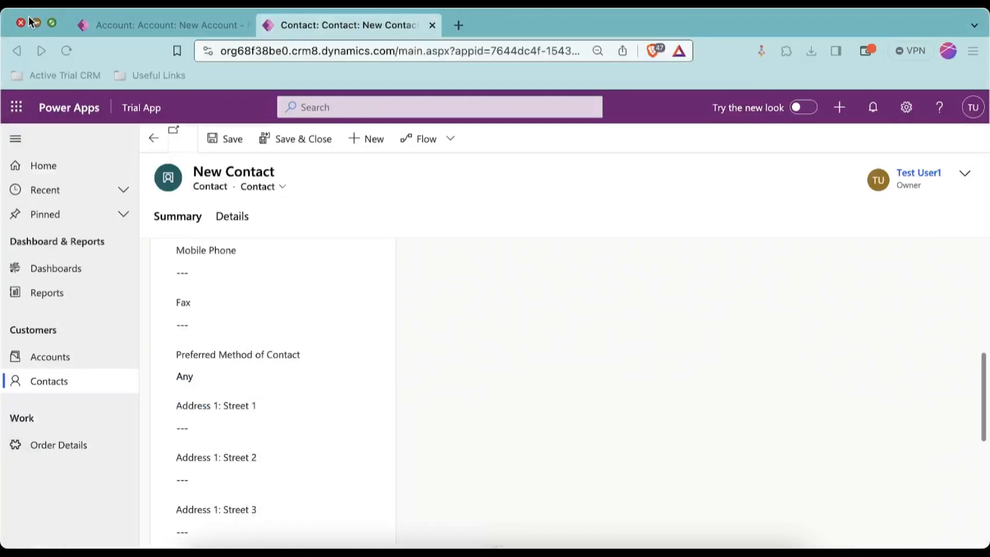
Open the copied OptionSet URL in a new browser tab and check the Preferred Method of Contact field
{"action": "left_click", "coordinate": [459, 29]}
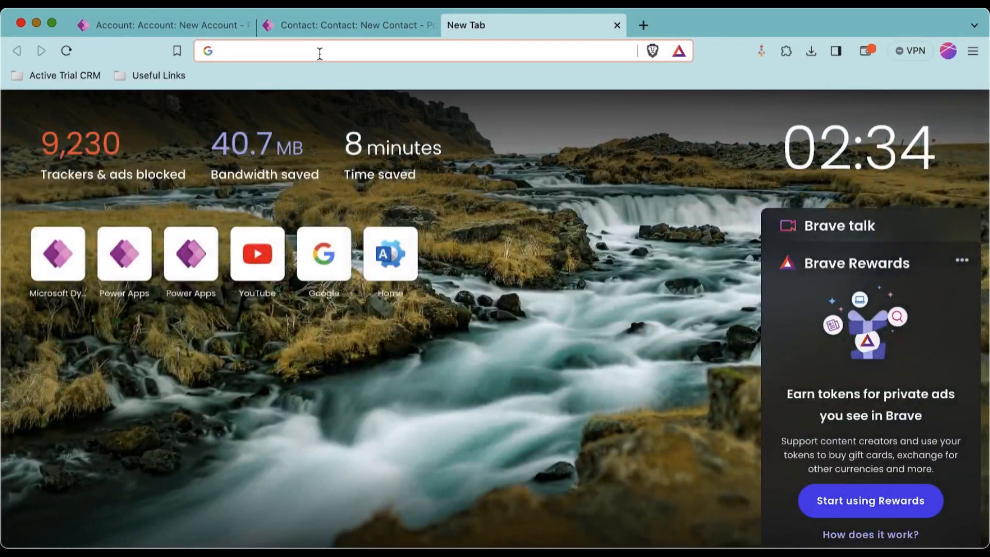
{"action": "key", "text": "super+v"}
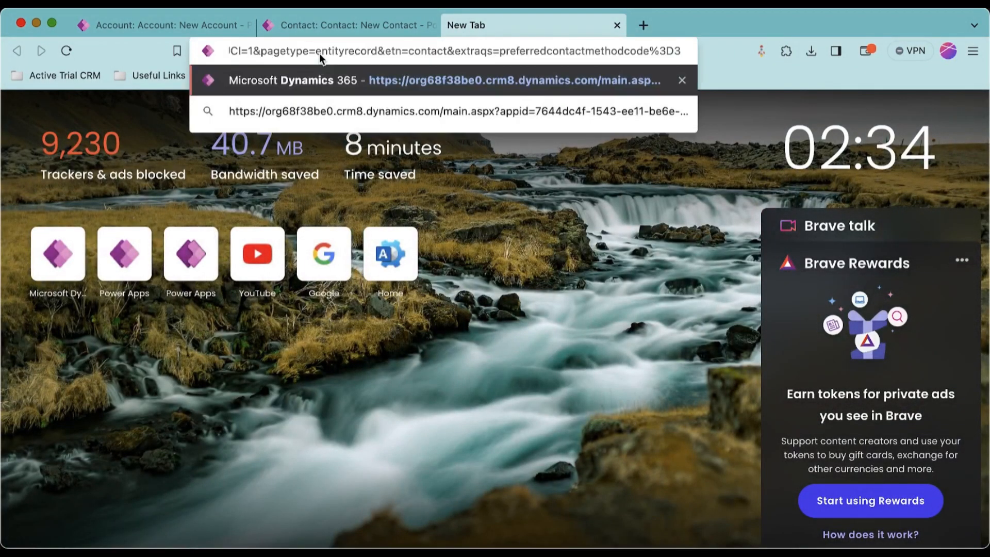
{"action": "key", "text": "Return"}
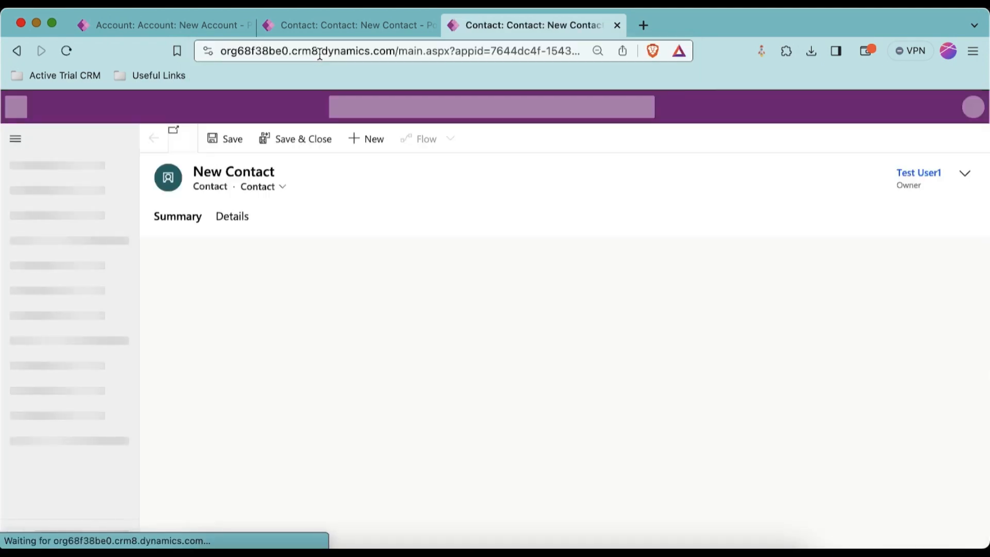
{"action": "scroll", "coordinate": [224, 303], "scroll_direction": "down", "scroll_amount": 6}
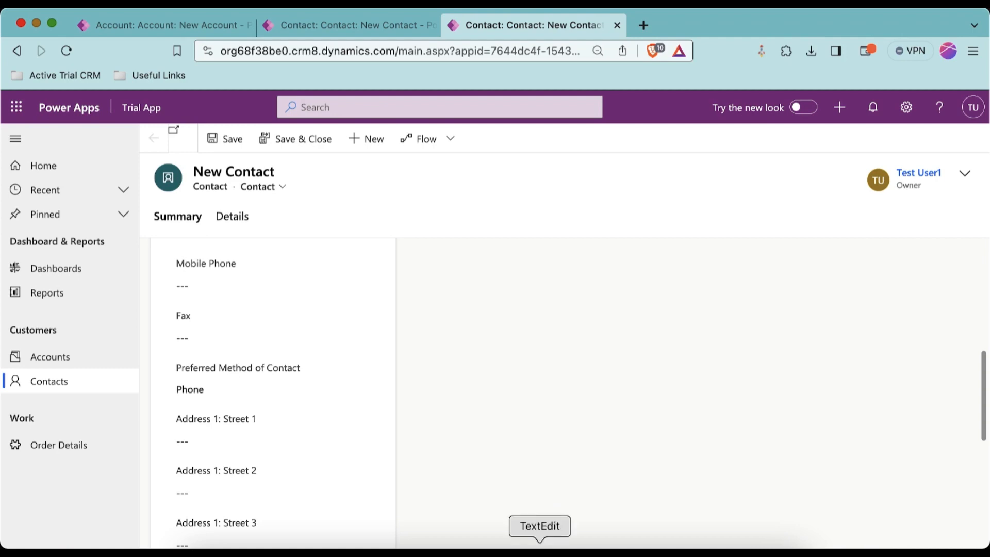
Look over the Date URL in TextEdit, and view the new contact's Details section with the Birthday field in Brave
{"action": "left_click", "coordinate": [554, 539]}
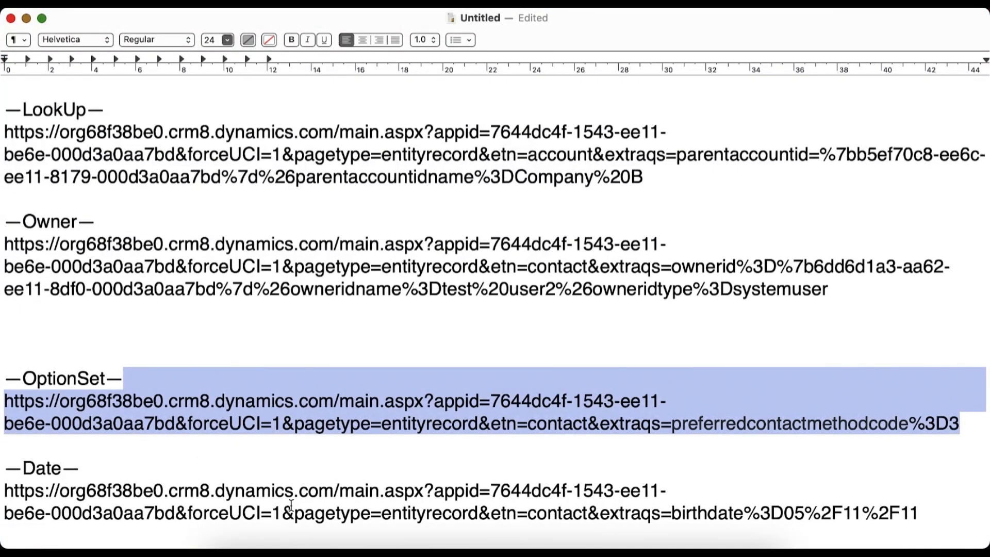
{"action": "left_click", "coordinate": [27, 19]}
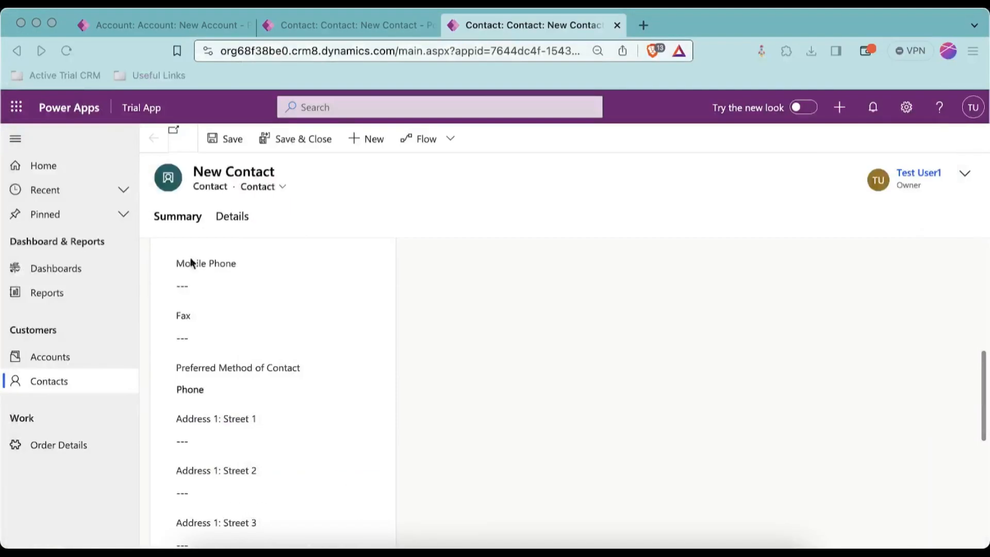
{"action": "left_click", "coordinate": [230, 220]}
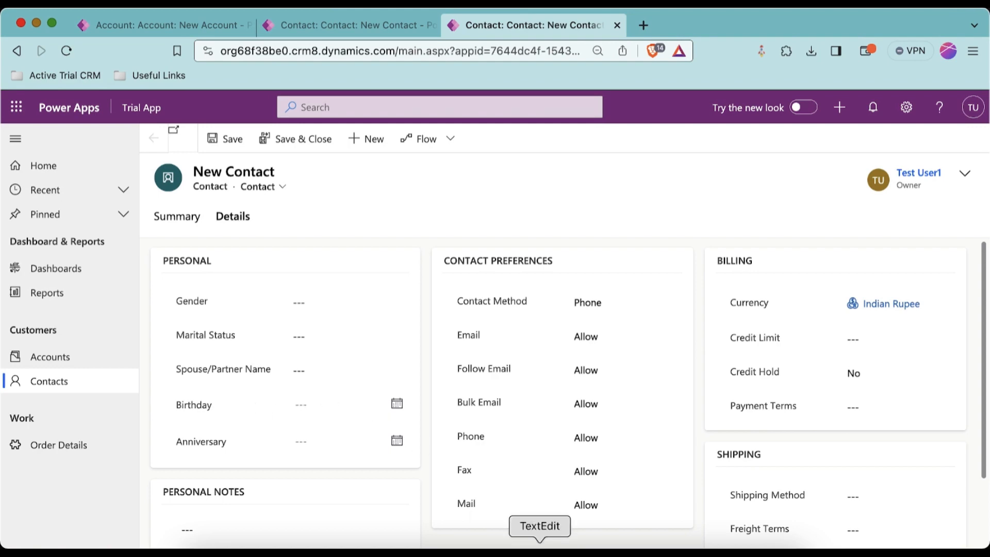
Copy the complete Date URL from the TextEdit document and return to Brave
{"action": "left_click", "coordinate": [539, 545]}
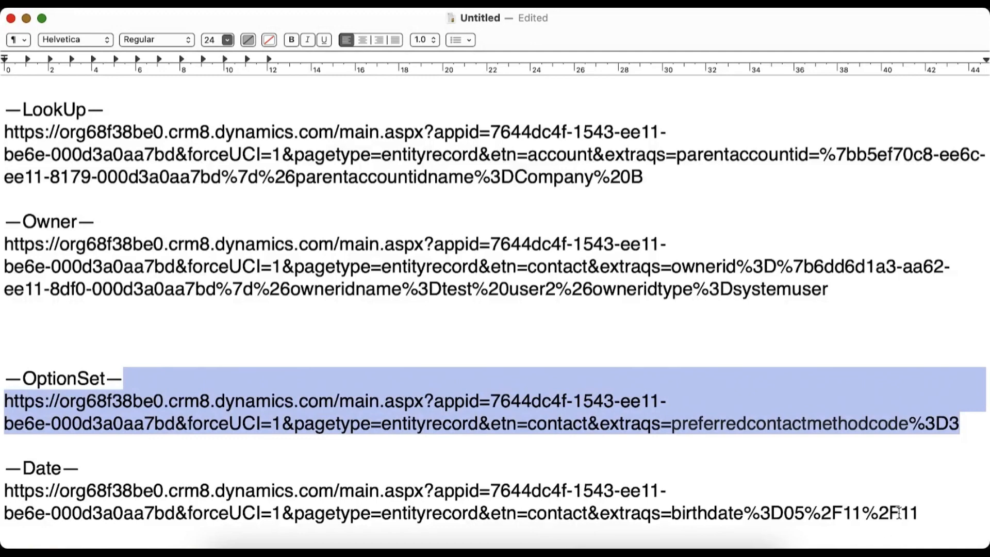
{"action": "left_click_drag", "start_coordinate": [920, 513], "coordinate": [3, 494]}
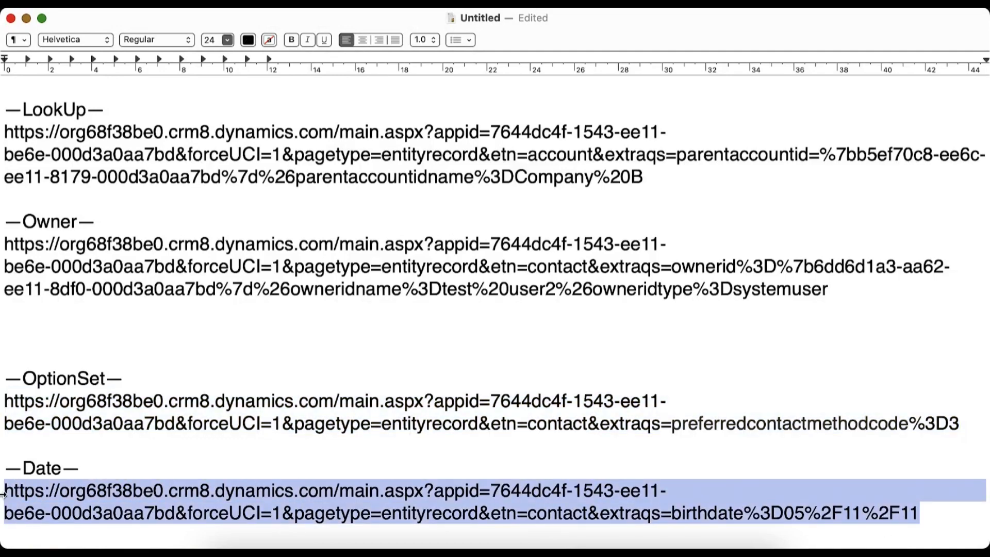
{"action": "right_click", "coordinate": [81, 505]}
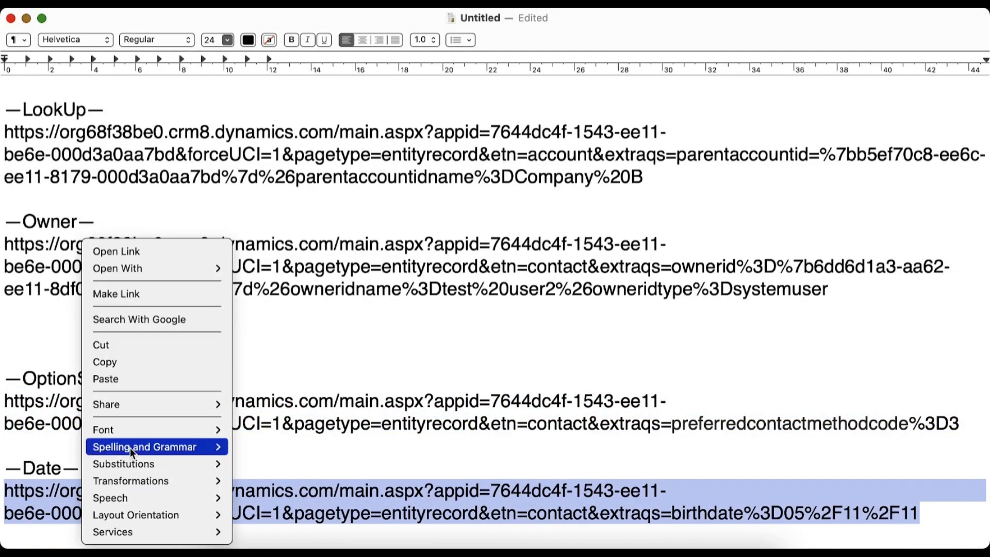
{"action": "left_click", "coordinate": [134, 367]}
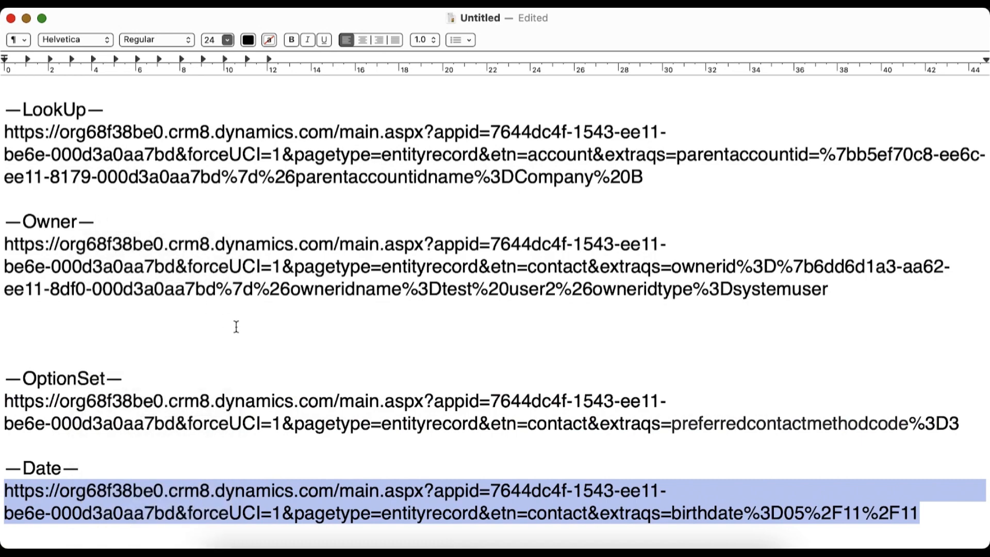
{"action": "left_click", "coordinate": [26, 18]}
Open the copied Date URL in a new browser tab and show the Birthday field in the contact's Details section
{"action": "left_click", "coordinate": [644, 23]}
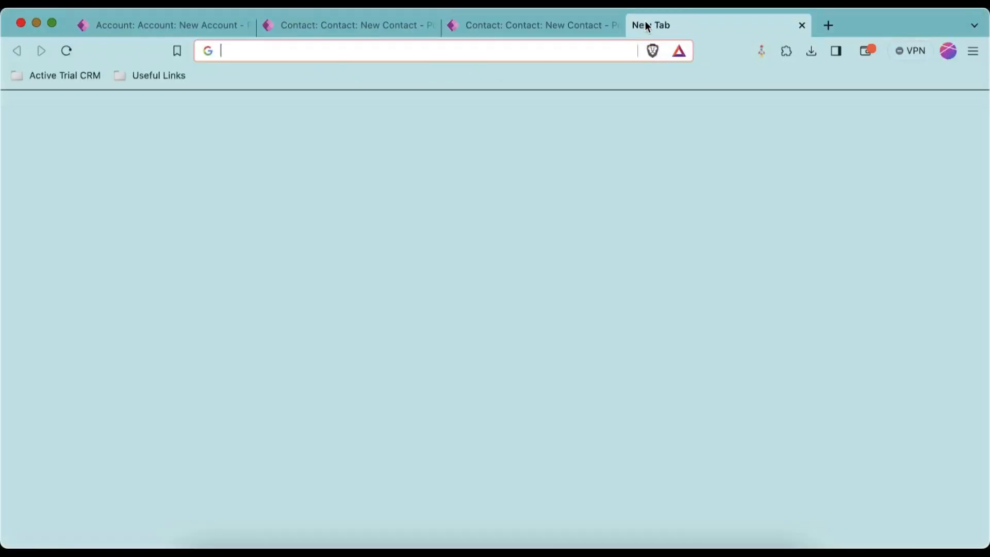
{"action": "right_click", "coordinate": [370, 50]}
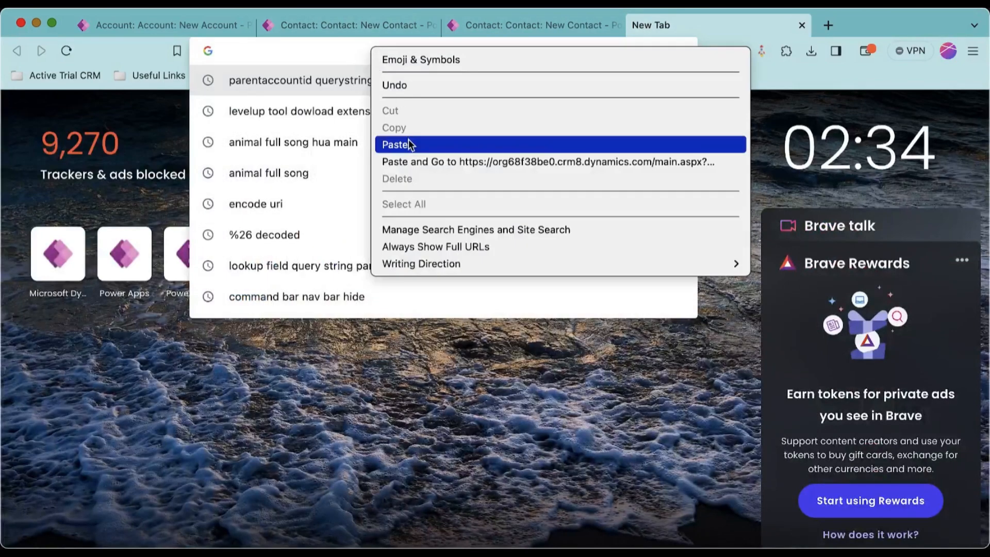
{"action": "left_click", "coordinate": [411, 155]}
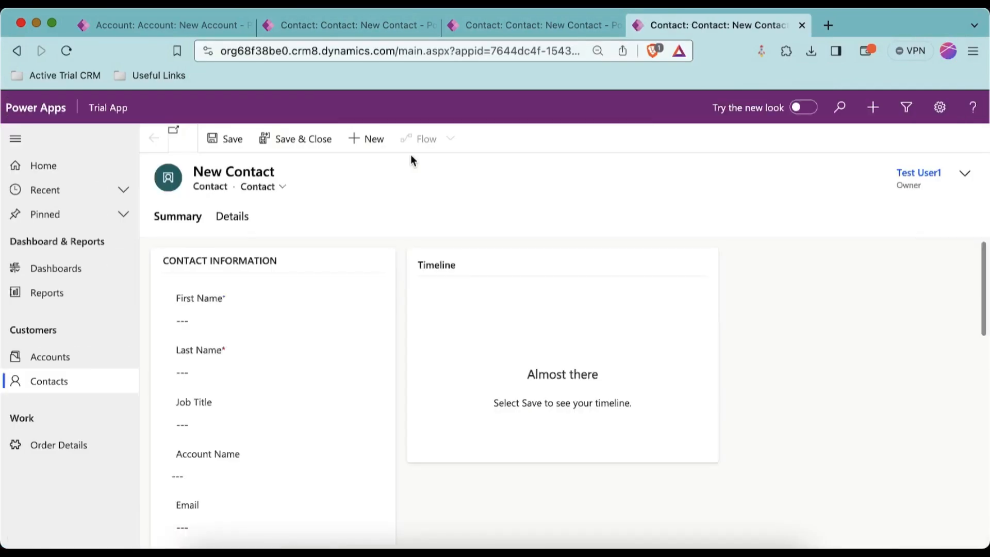
{"action": "left_click", "coordinate": [235, 221]}
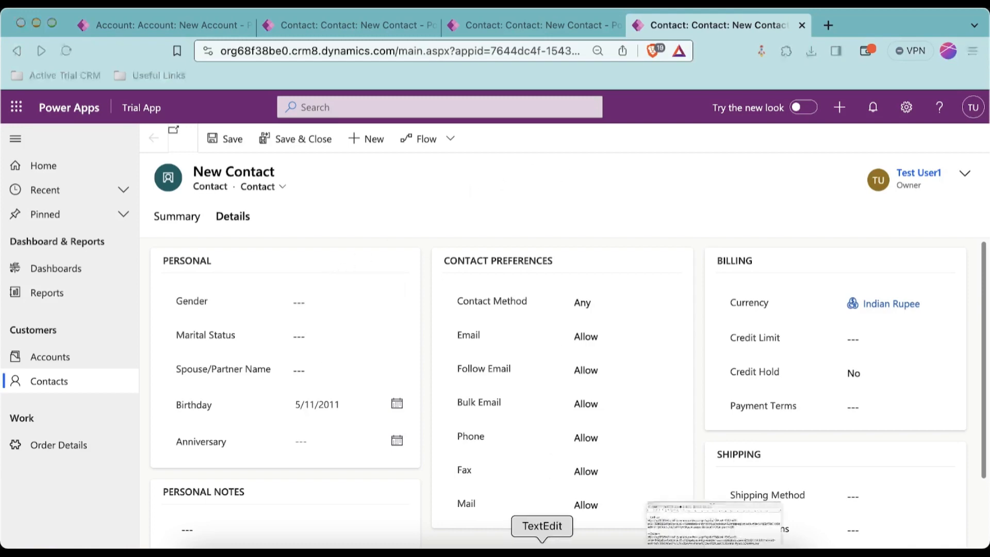
Switch to TextEdit and highlight the owneridtype parameter and its systemuser value in the Owner URL
{"action": "left_click", "coordinate": [539, 539]}
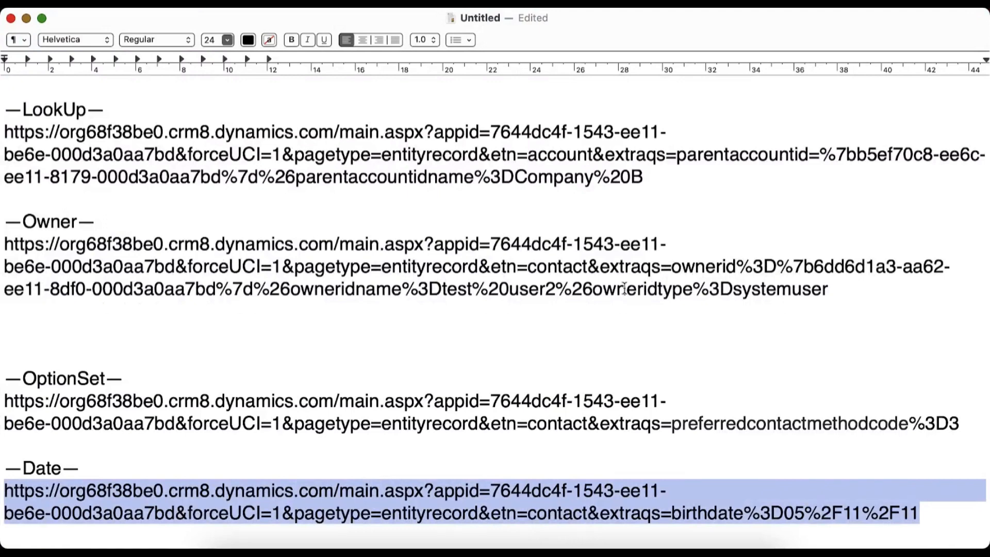
{"action": "left_click_drag", "start_coordinate": [597, 290], "coordinate": [692, 291]}
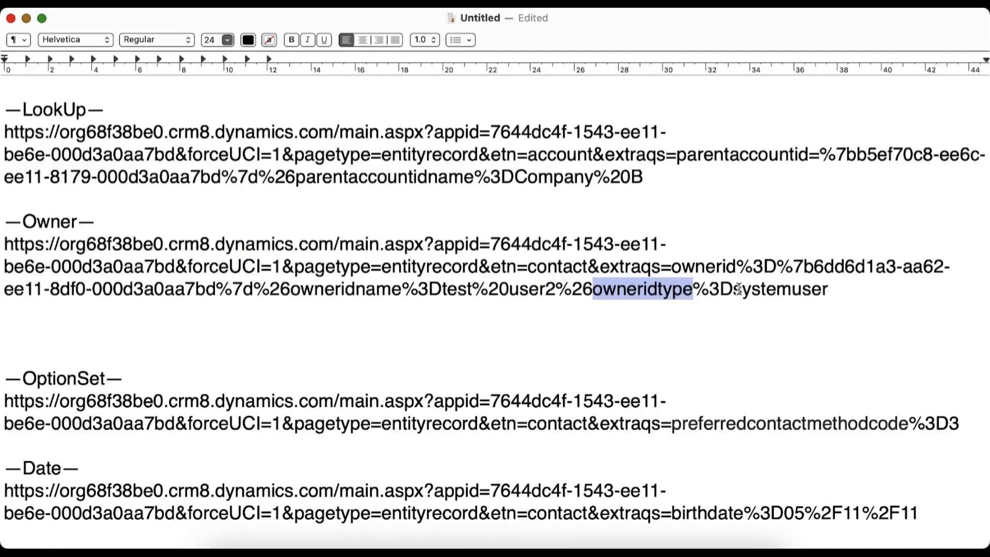
{"action": "left_click_drag", "start_coordinate": [734, 289], "coordinate": [824, 291]}
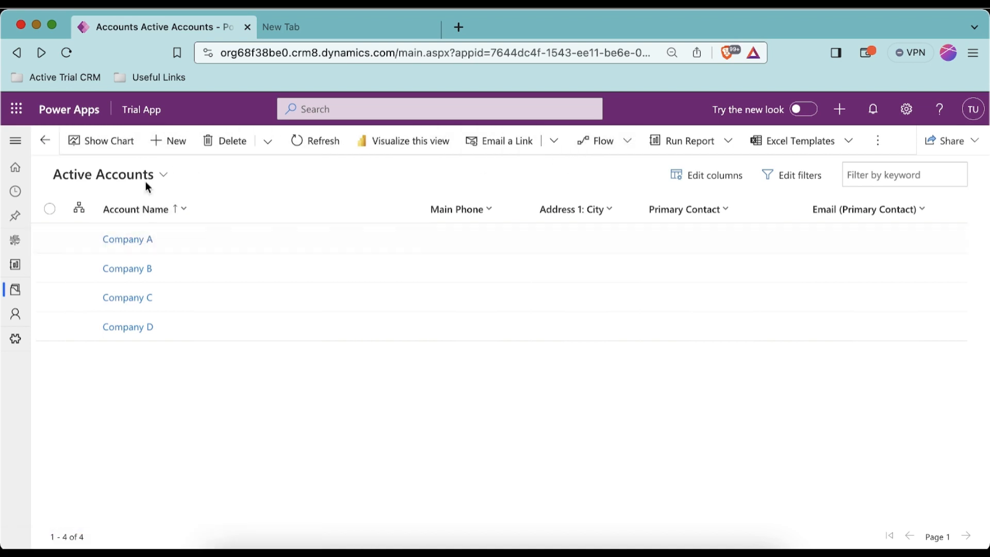
Start a new account from the Active Accounts list and copy its form URL into the TextEdit document
{"action": "left_click", "coordinate": [160, 147]}
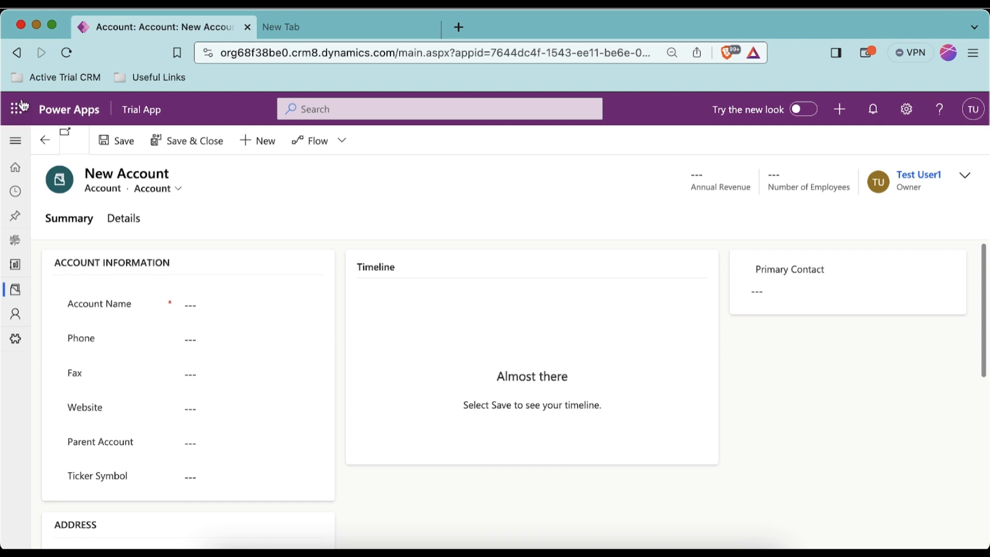
{"action": "left_click", "coordinate": [355, 50]}
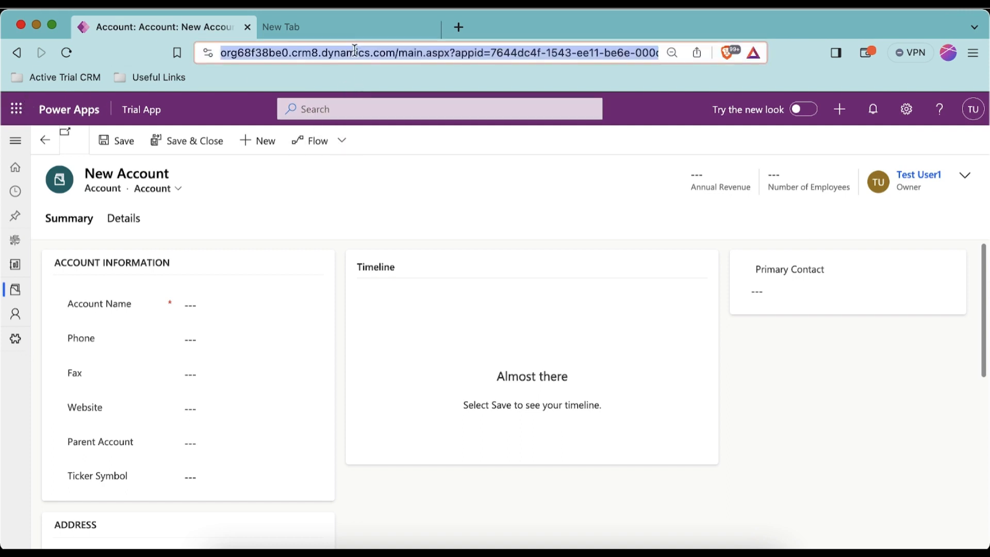
{"action": "left_click", "coordinate": [564, 552]}
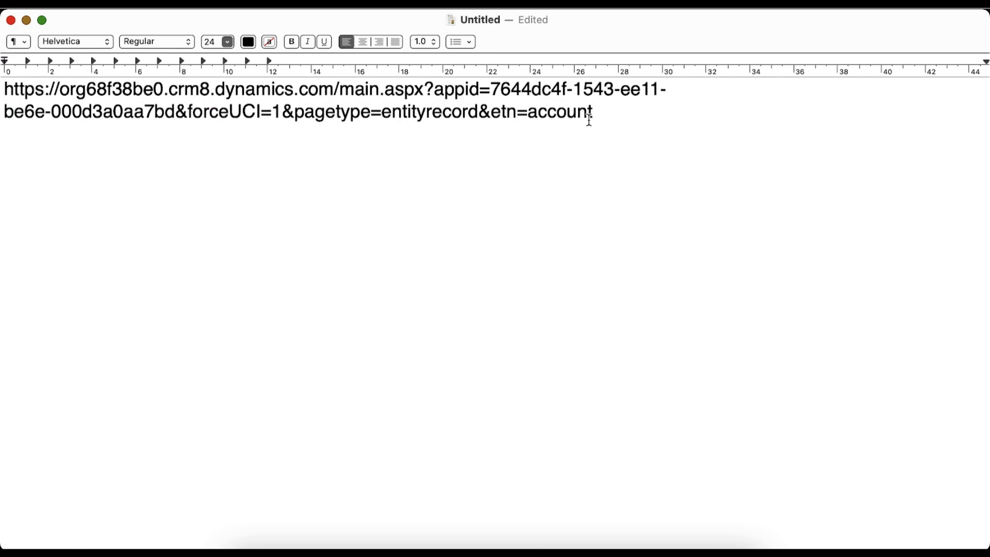
Append &navbar=off&cmdbar=false to the account URL in the document and copy the whole URL
{"action": "type", "text": "&navbar"}
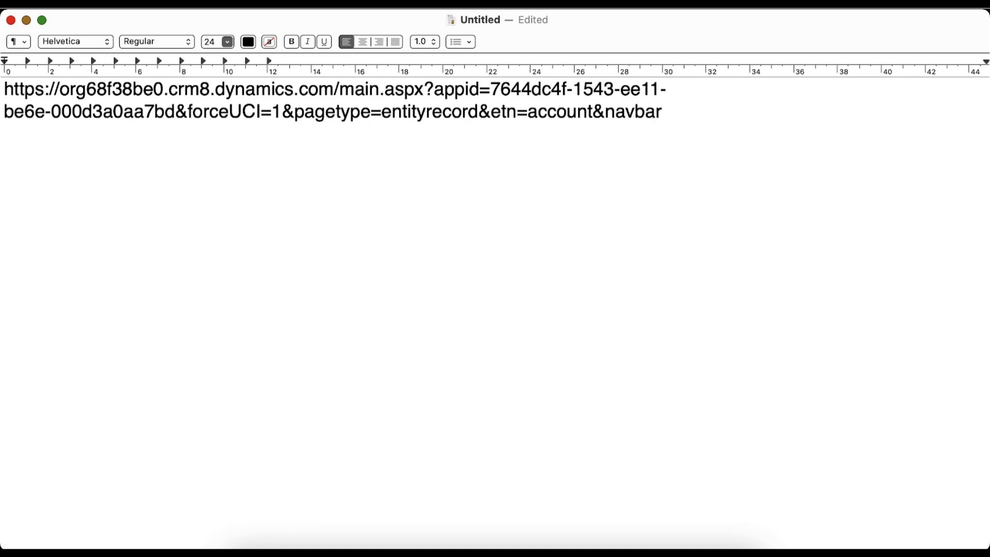
{"action": "type", "text": "=off&cmd"}
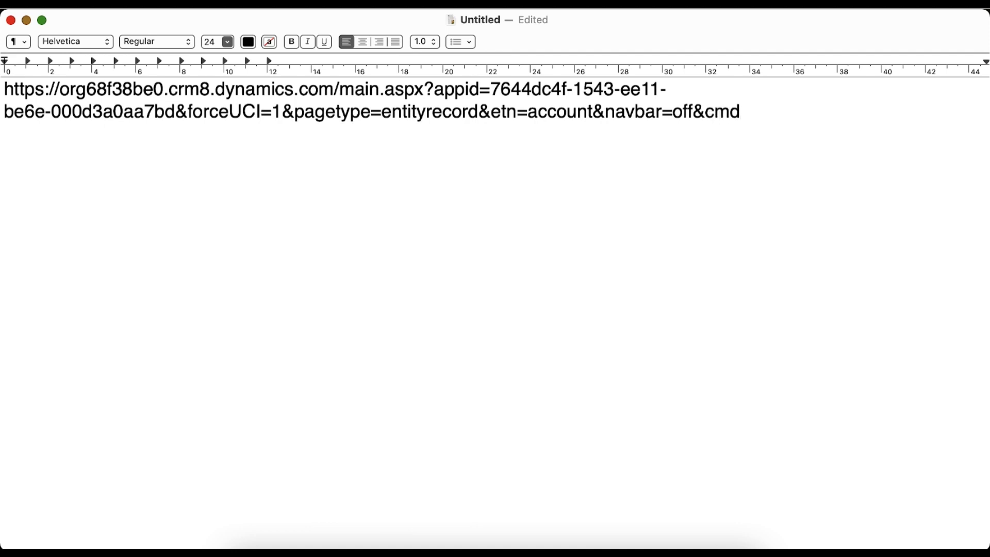
{"action": "type", "text": "bar=false"}
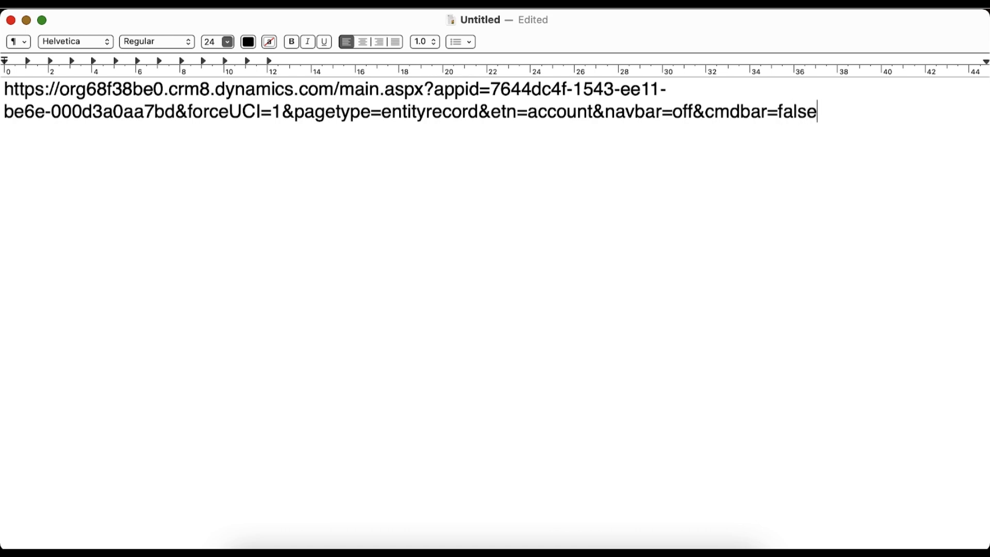
{"action": "key", "text": "cmd+a"}
{"action": "key", "text": "super+c"}
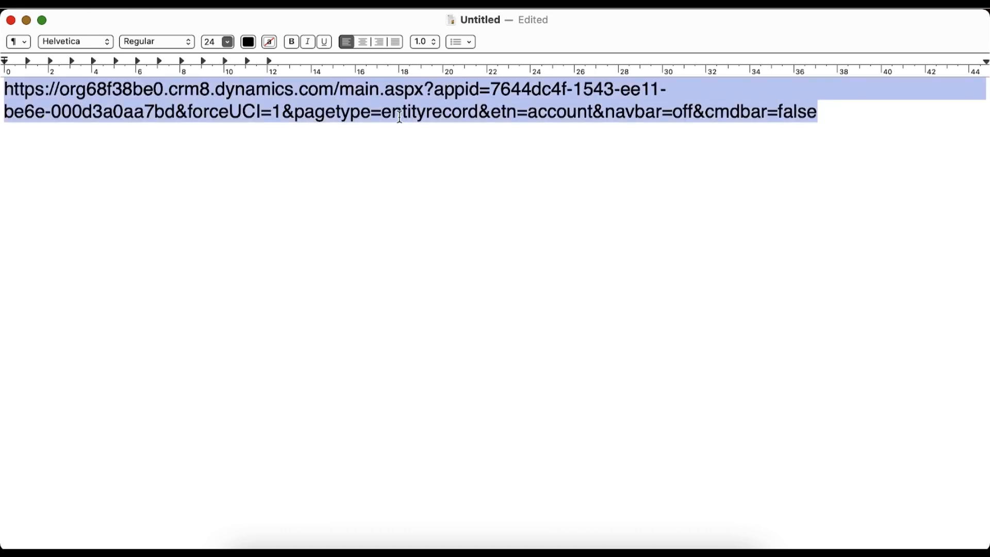
Open the copied URL in Brave's empty tab and compare the resulting form with the original New Account tab
{"action": "left_click", "coordinate": [24, 20]}
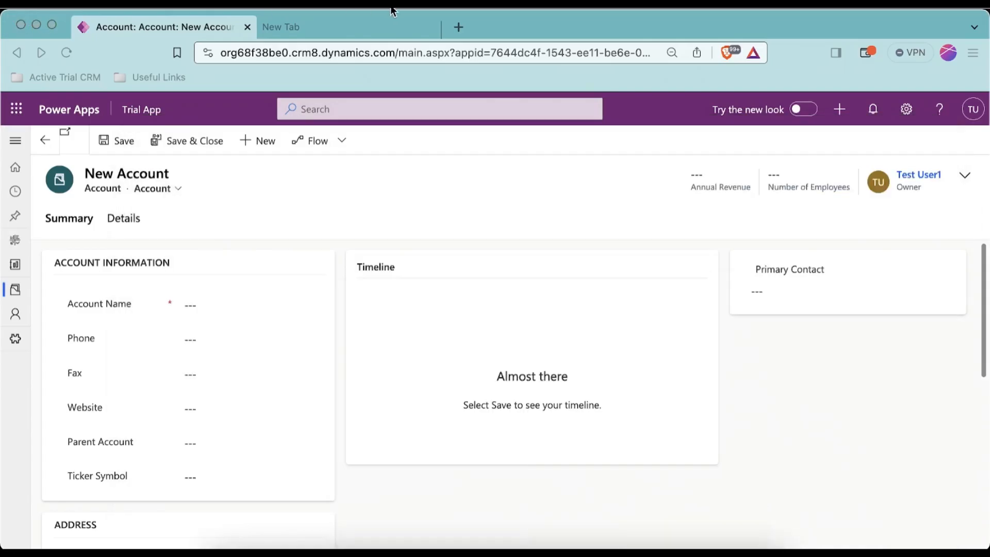
{"action": "left_click", "coordinate": [339, 29]}
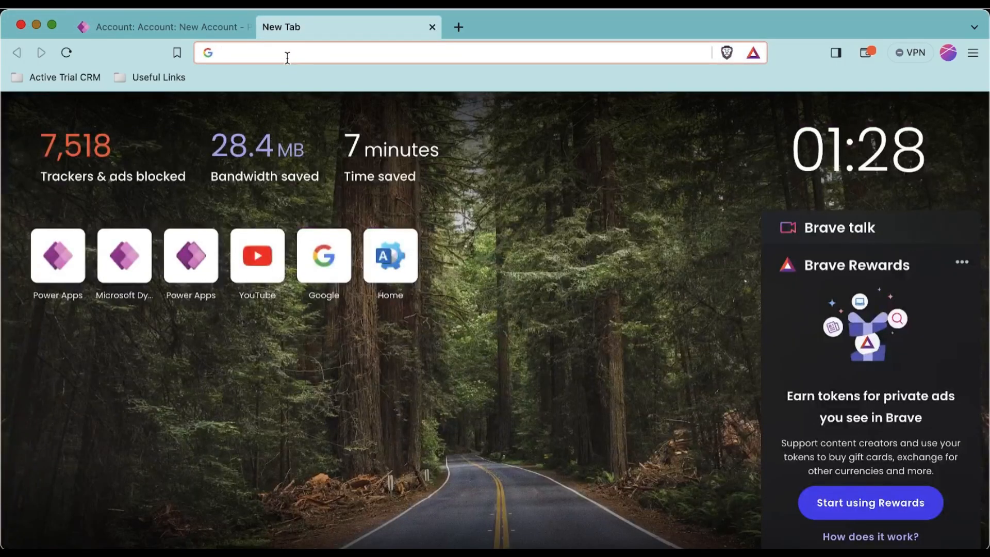
{"action": "key", "text": "super+v"}
{"action": "key", "text": "Return"}
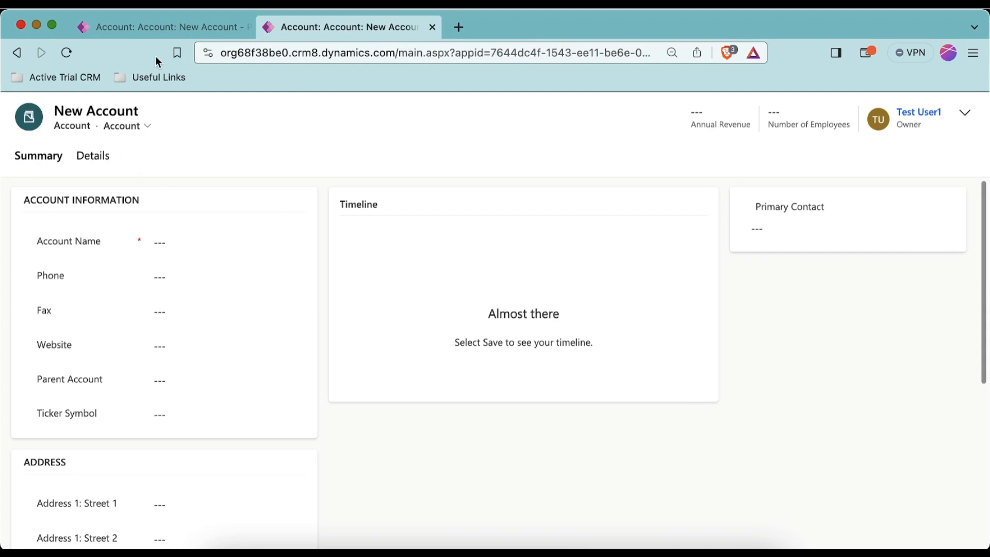
{"action": "left_click", "coordinate": [114, 27]}
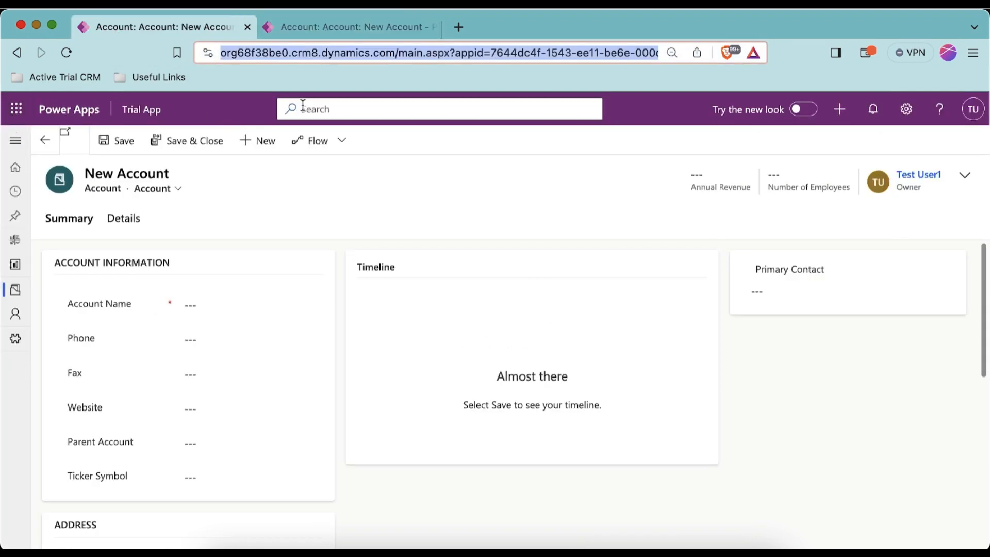
{"action": "left_click", "coordinate": [330, 26]}
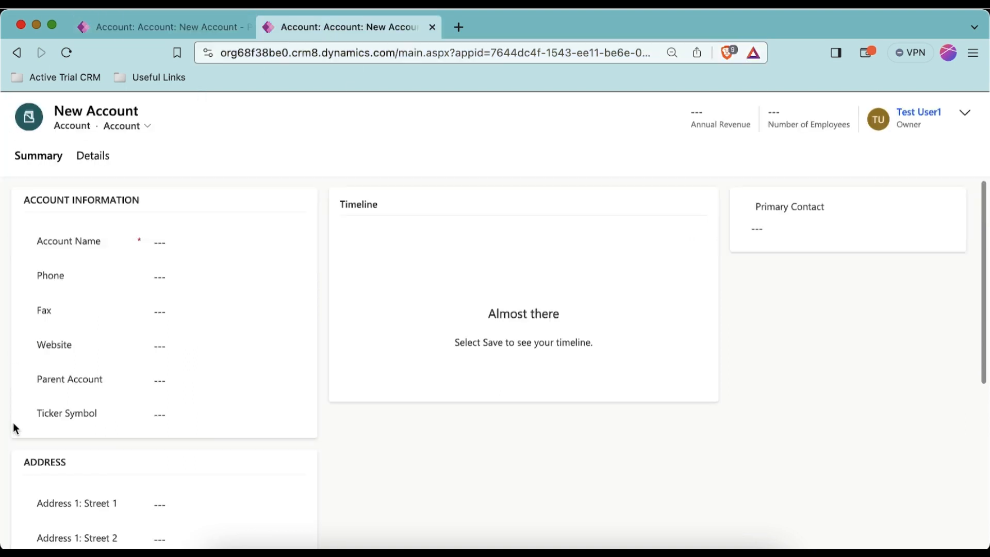